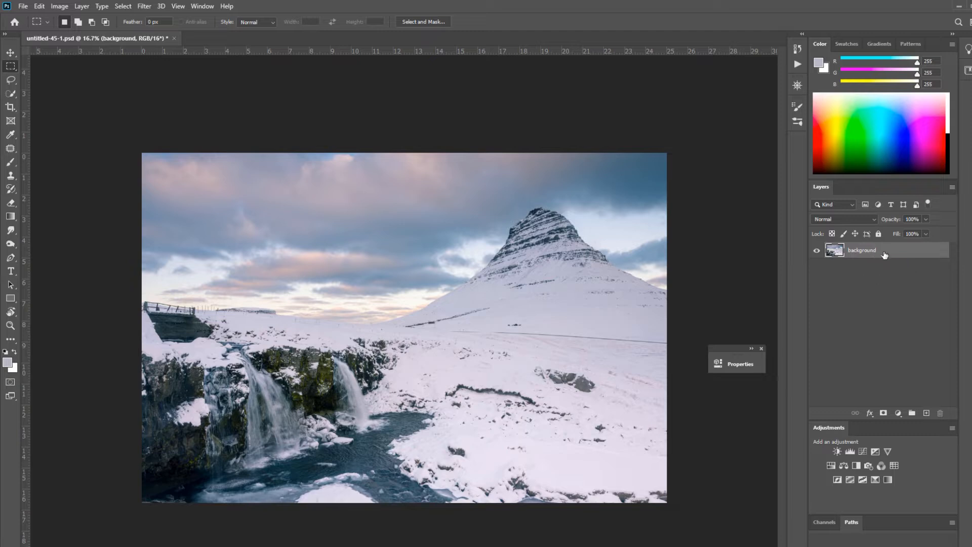
Step: Duplicate the background layer
left_click_drag(875, 253, 926, 413)
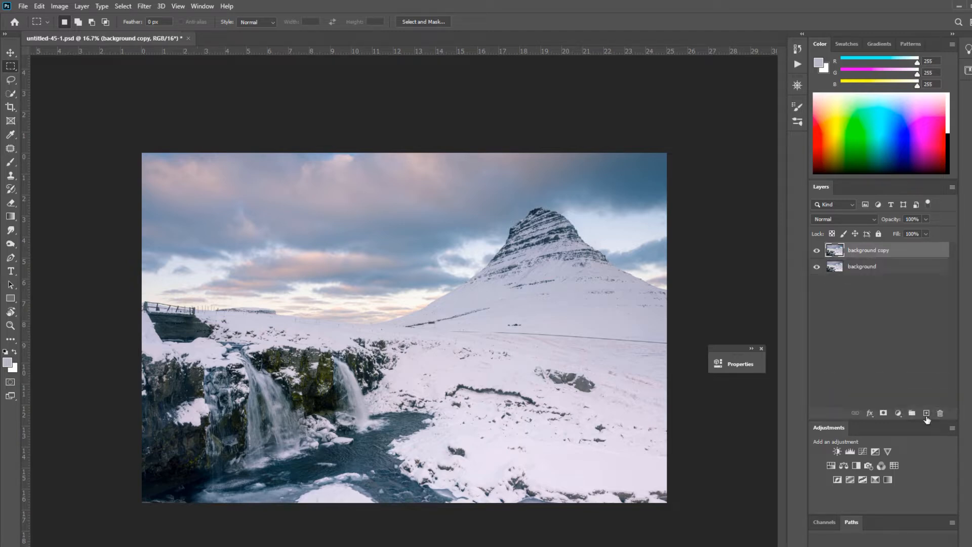
key("ctrl+z")
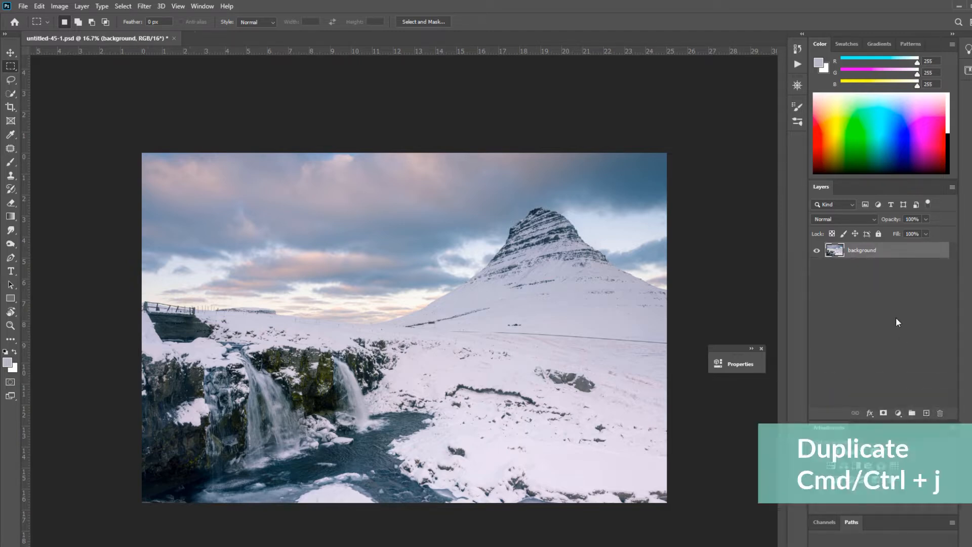
key("ctrl+j")
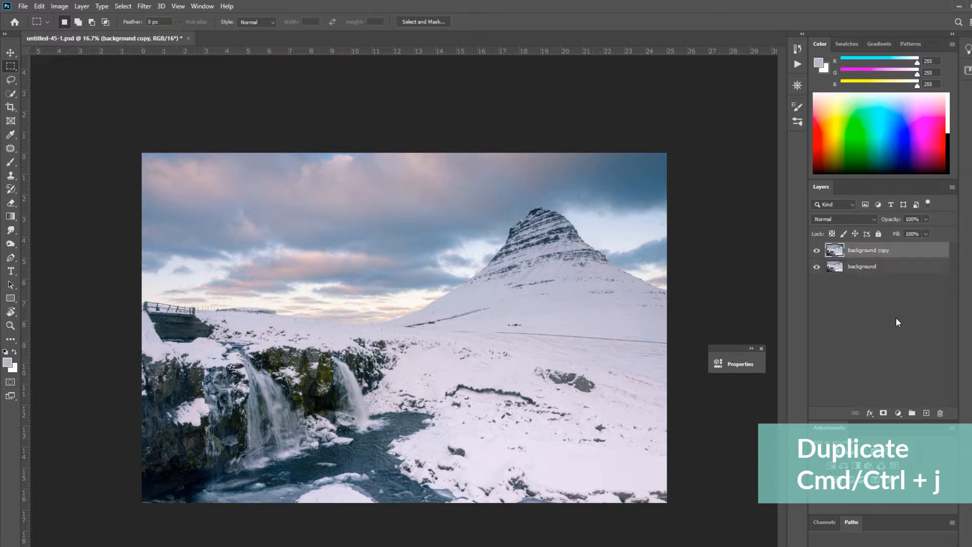
Step: Open Select and Mask for the background copy layer, with the Quick Selection tool active and Smart Radius enabled
key("v")
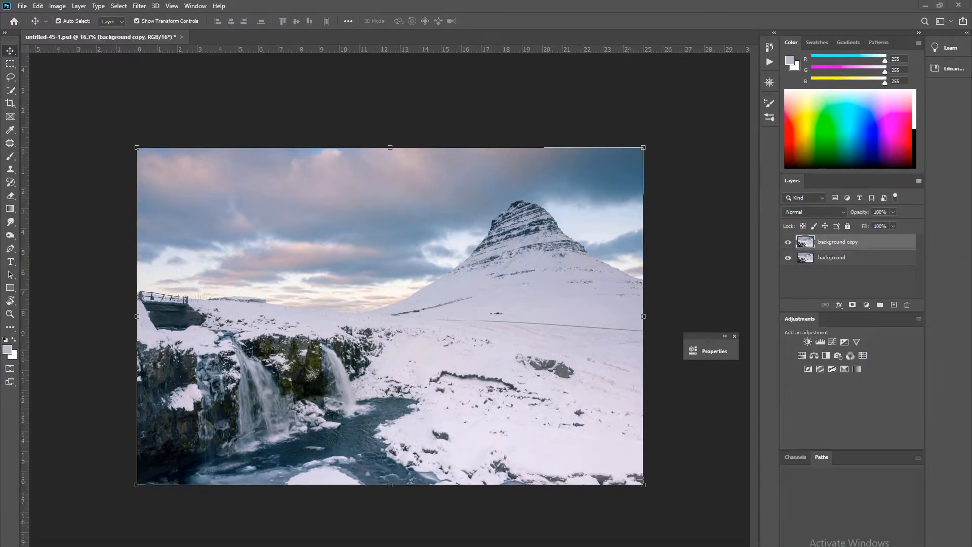
left_click(11, 65)
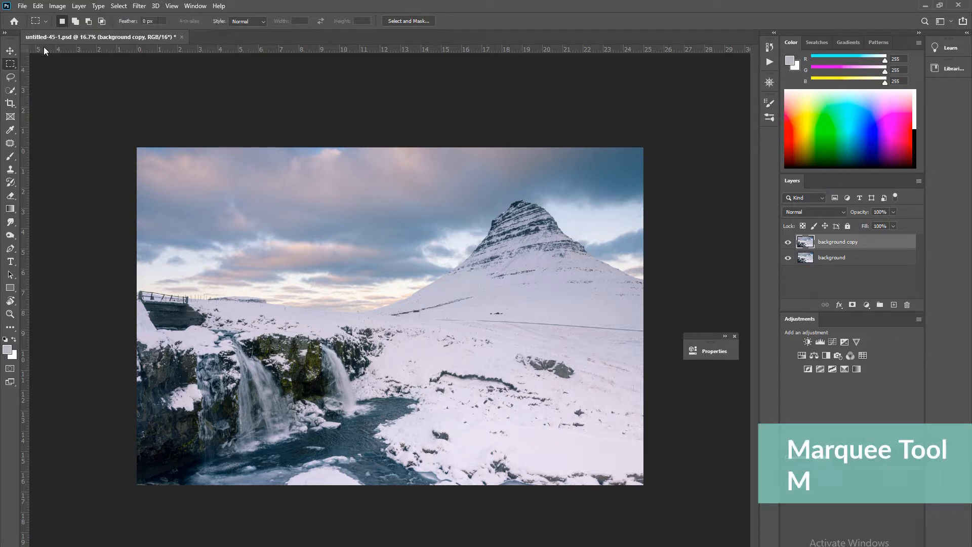
left_click(412, 21)
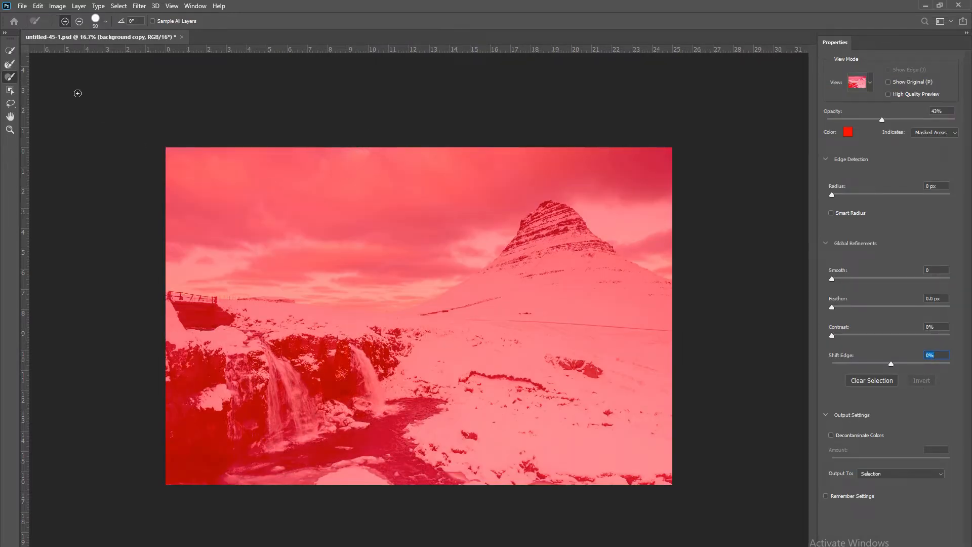
left_click(10, 51)
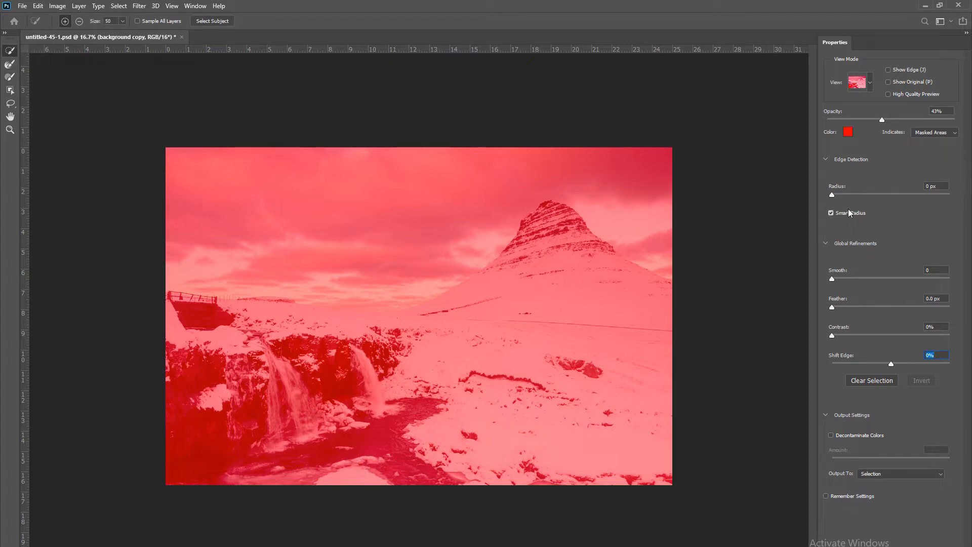
Step: Quick-select the cloudy sky across the photo, including the areas on both sides of the mountain peak
left_click_drag(648, 194, 649, 204)
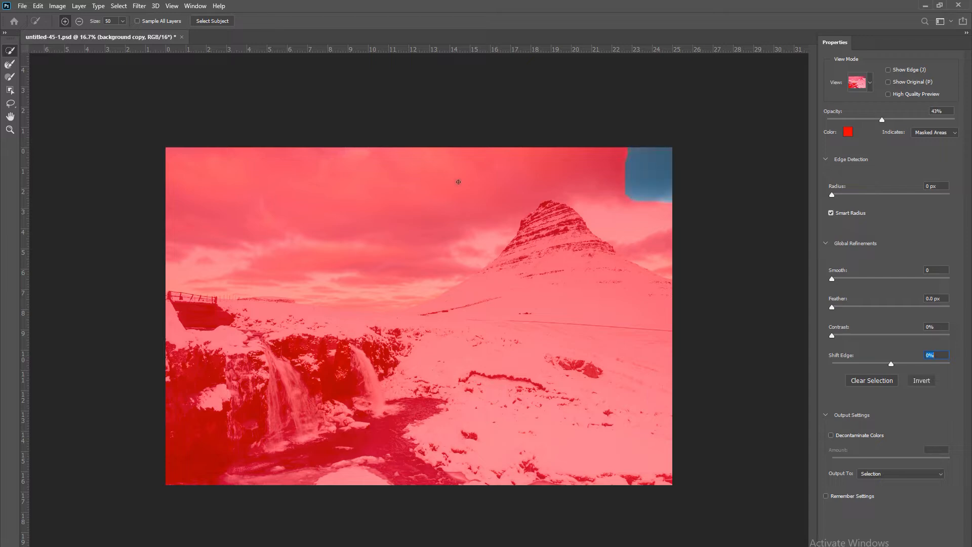
left_click_drag(307, 211, 306, 202)
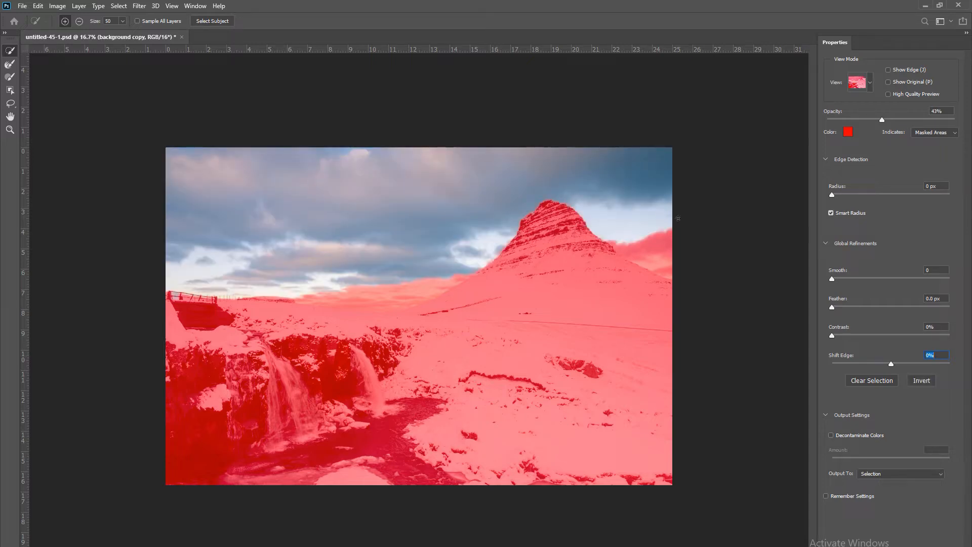
left_click_drag(645, 241, 671, 266)
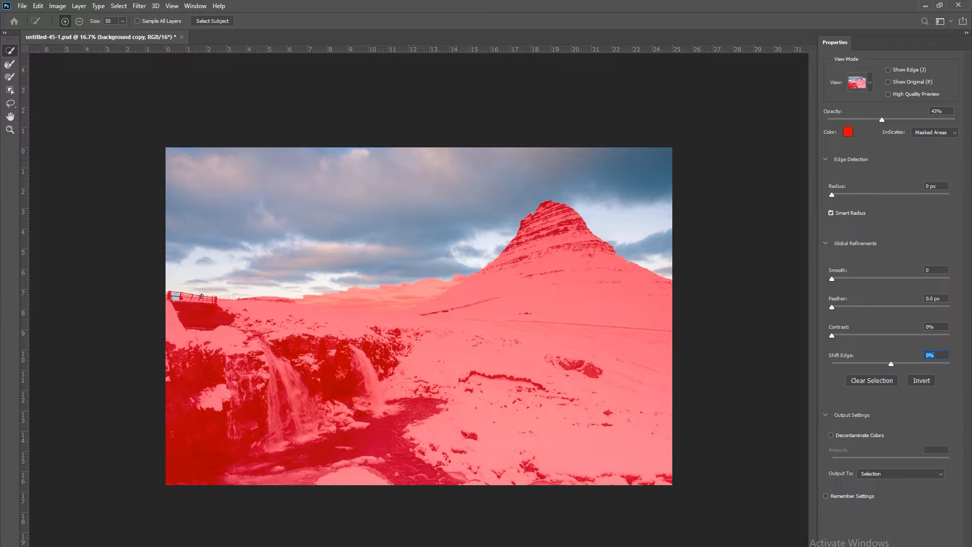
Step: Extend the quick selection into the pale strip of sky just above the snowy horizon
key("ctrl+plus")
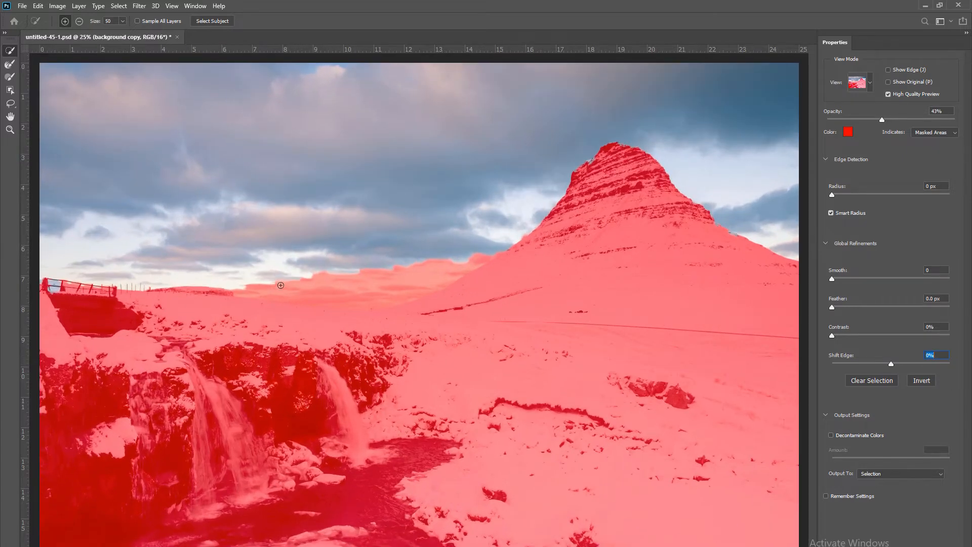
key("ctrl+plus")
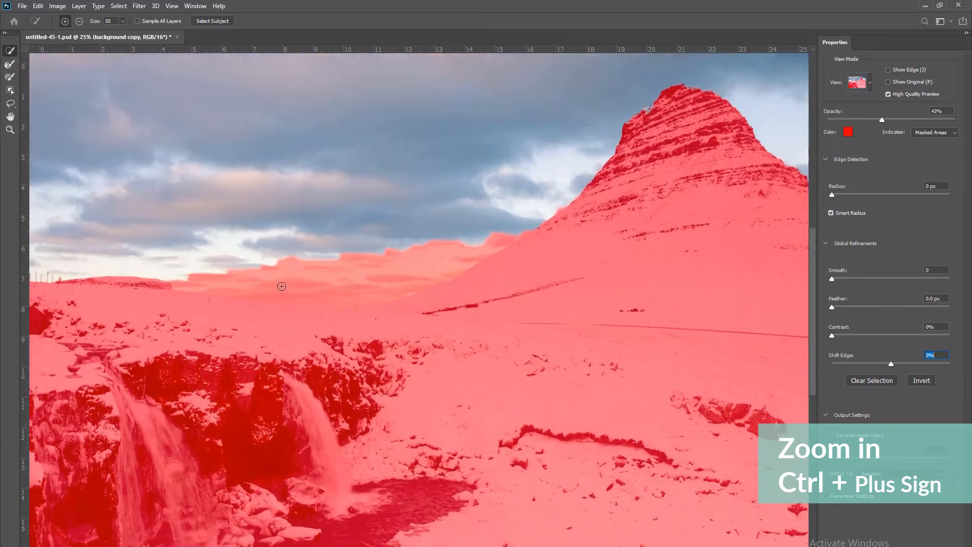
left_click_drag(344, 259, 384, 257)
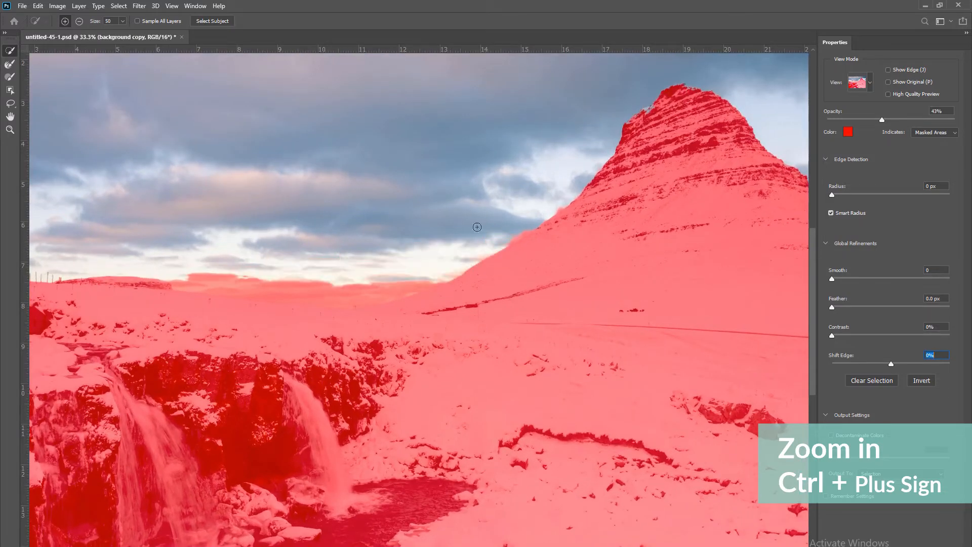
left_click_drag(146, 255, 353, 245)
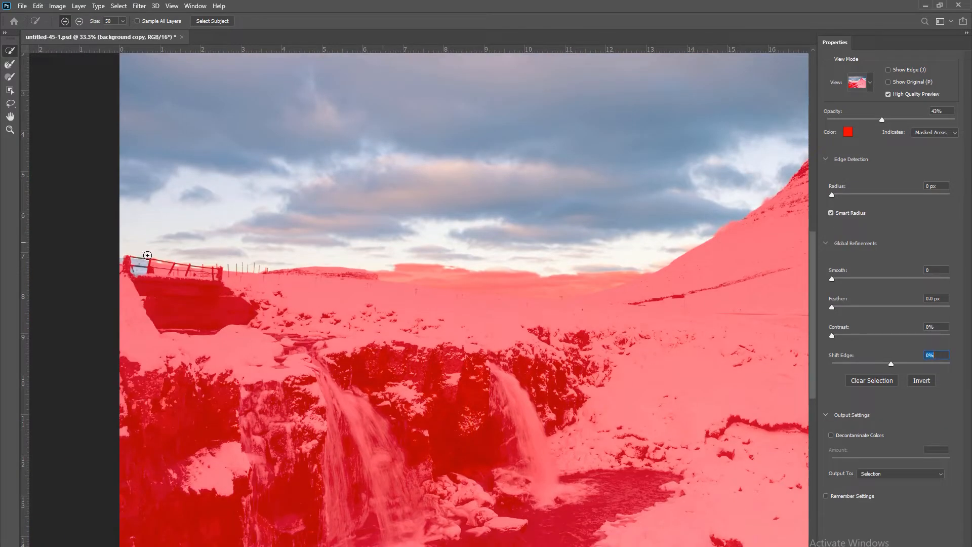
mouse_move(415, 267)
left_mouse_down()
mouse_move(617, 270)
mouse_move(596, 277)
left_mouse_up()
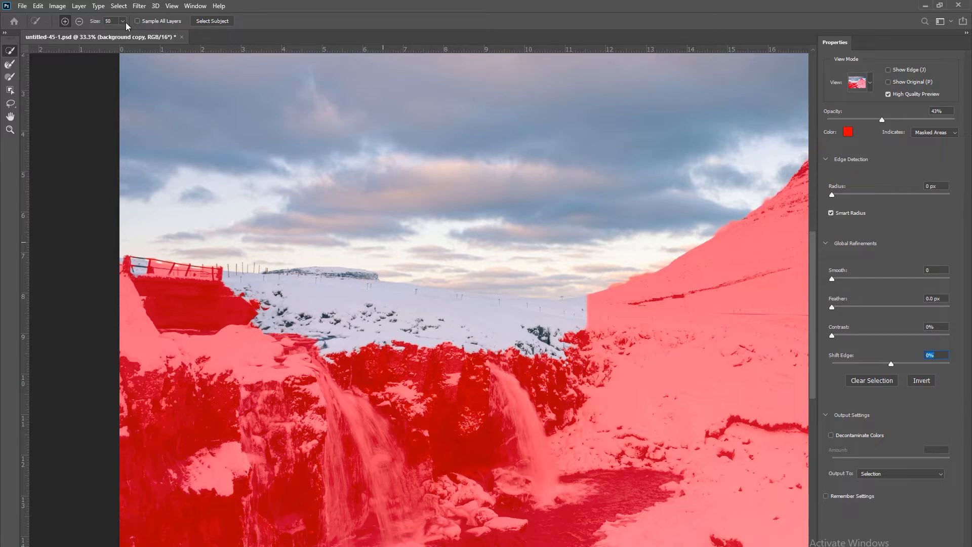
Step: Subtract the snowy ground between the bridge and the mountain's foot from the sky selection
left_click(80, 23)
left_click_drag(566, 336, 365, 328)
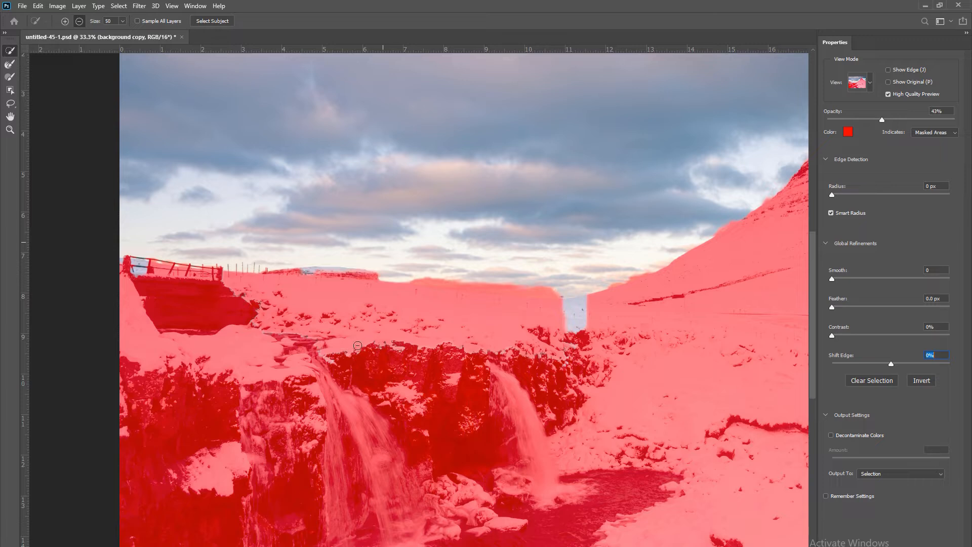
left_click_drag(600, 314, 553, 322)
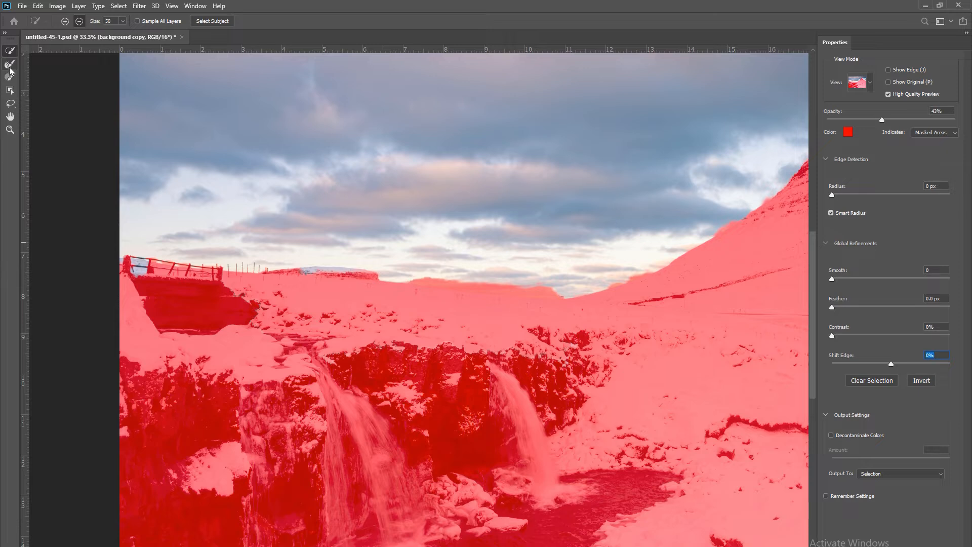
Step: Refine the selection edge along the low snowy horizon using the Refine Edge Brush at size 150
left_click(10, 65)
key("bracketleft")
key("bracketleft")
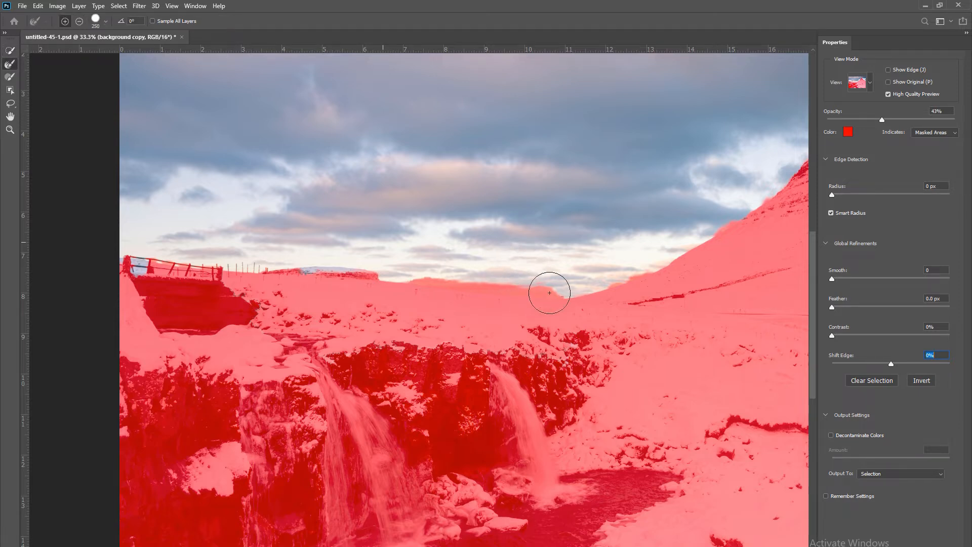
key("bracketleft")
mouse_move(583, 287)
left_mouse_down()
mouse_move(414, 279)
mouse_move(543, 285)
mouse_move(316, 286)
mouse_move(361, 289)
mouse_move(391, 317)
mouse_move(375, 332)
left_mouse_up()
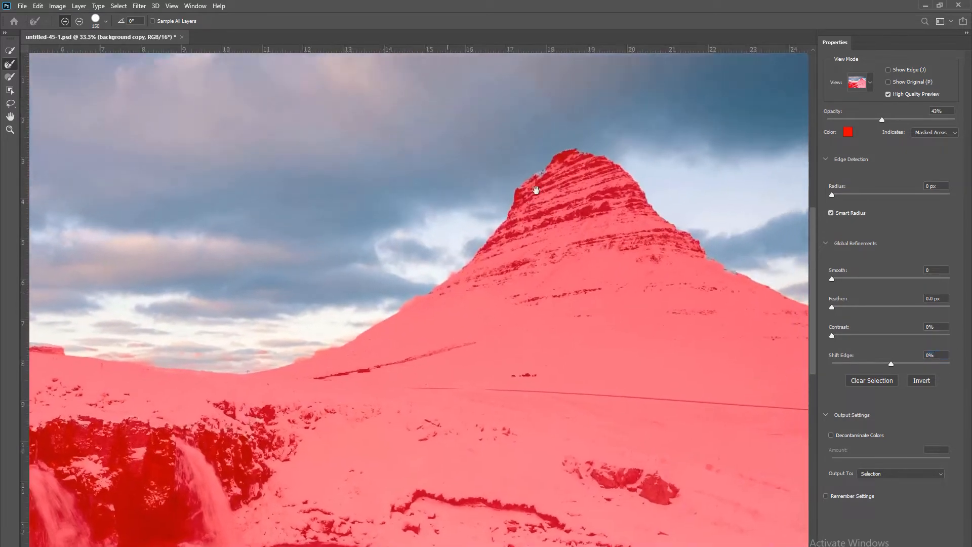
Step: Refine the selection edge along both slopes of the mountain peak
left_click_drag(525, 188, 523, 191)
left_click_drag(567, 241, 374, 241)
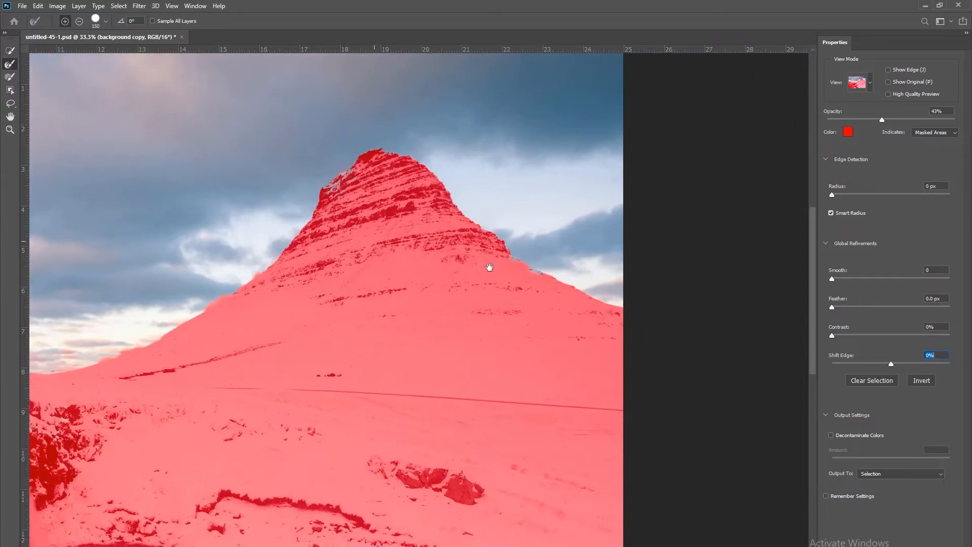
left_click_drag(513, 261, 545, 279)
mouse_move(358, 173)
left_mouse_down()
mouse_move(335, 196)
mouse_move(334, 180)
mouse_move(327, 200)
left_mouse_up()
left_click_drag(342, 256, 574, 153)
left_click_drag(441, 254, 612, 277)
left_click_drag(418, 301, 499, 342)
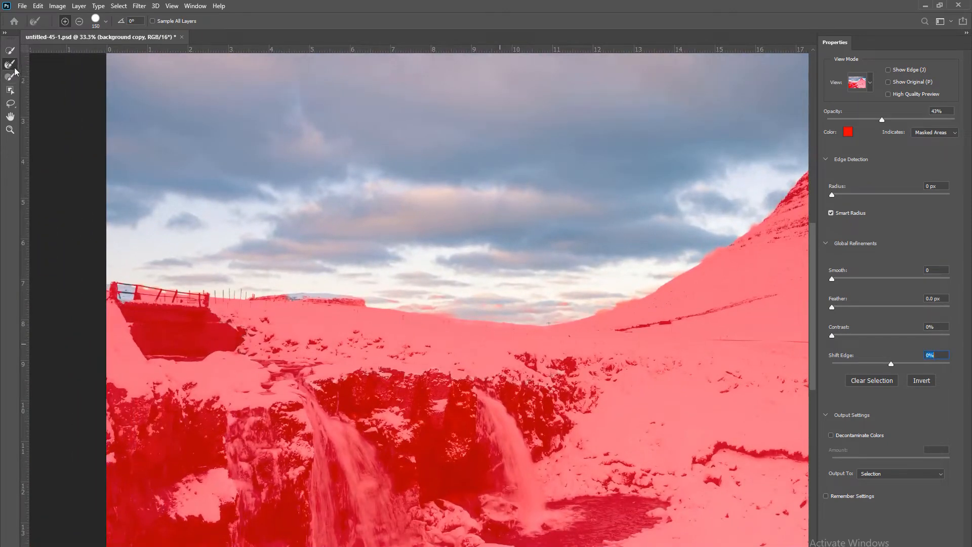
Step: Subtract the flat snowy rise on the horizon and the bridge railing from the selection with the Brush tool
left_click(9, 78)
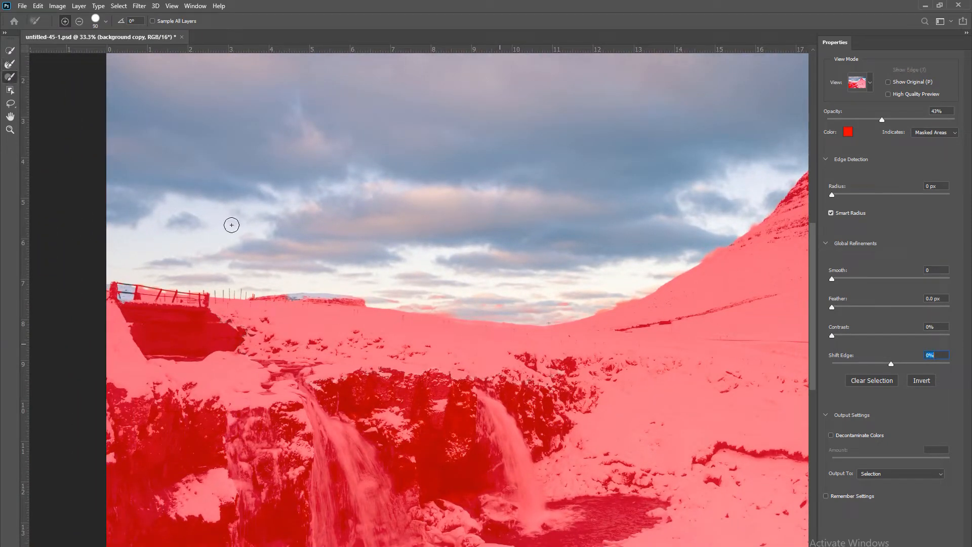
mouse_move(310, 302)
left_mouse_down()
mouse_move(291, 303)
mouse_move(351, 306)
mouse_move(287, 304)
left_mouse_up()
left_click(78, 23)
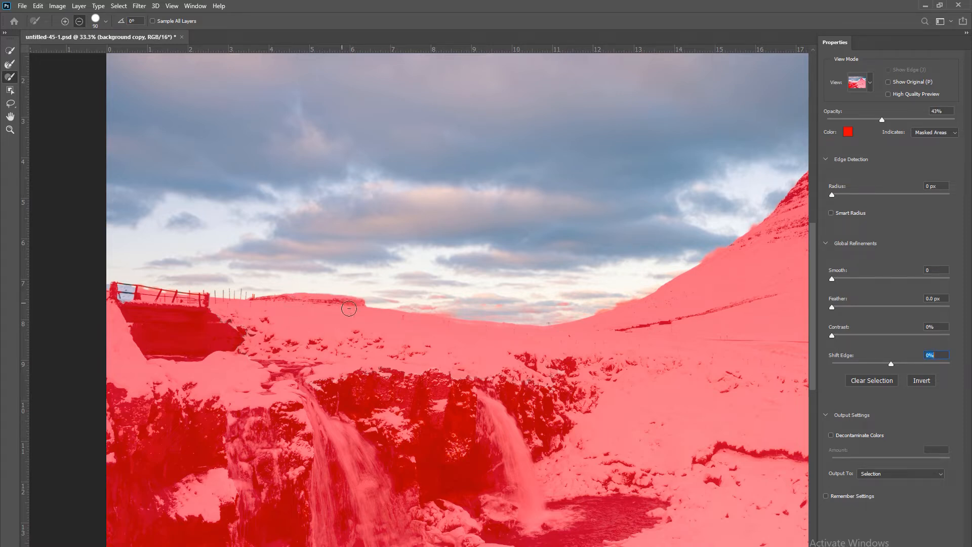
mouse_move(135, 300)
left_mouse_down()
mouse_move(105, 294)
mouse_move(128, 298)
left_mouse_up()
key("ctrl+minus")
key("ctrl+minus")
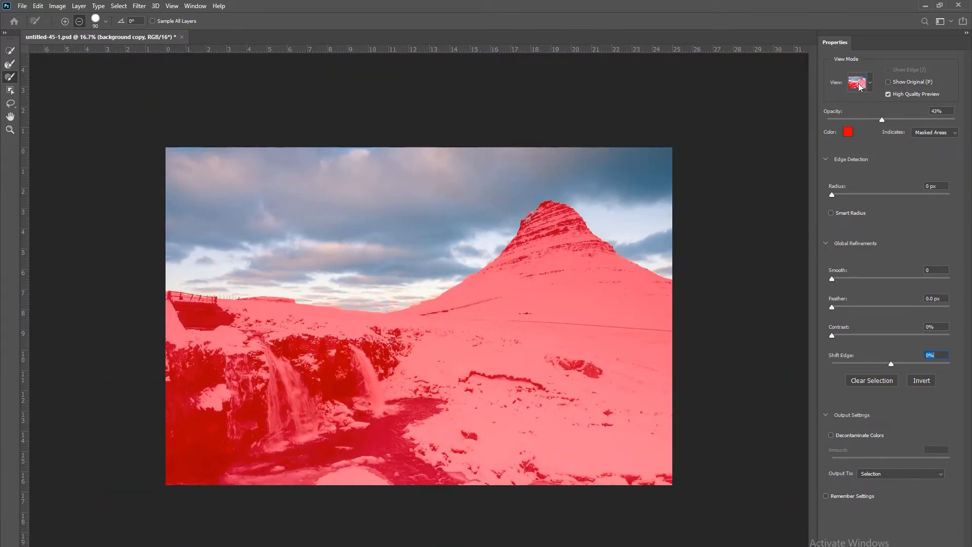
Step: Preview the mask in Black & White and brush out the stray selected specks in the foreground and on the mountain's upper slope
left_click(859, 87)
left_click(865, 209)
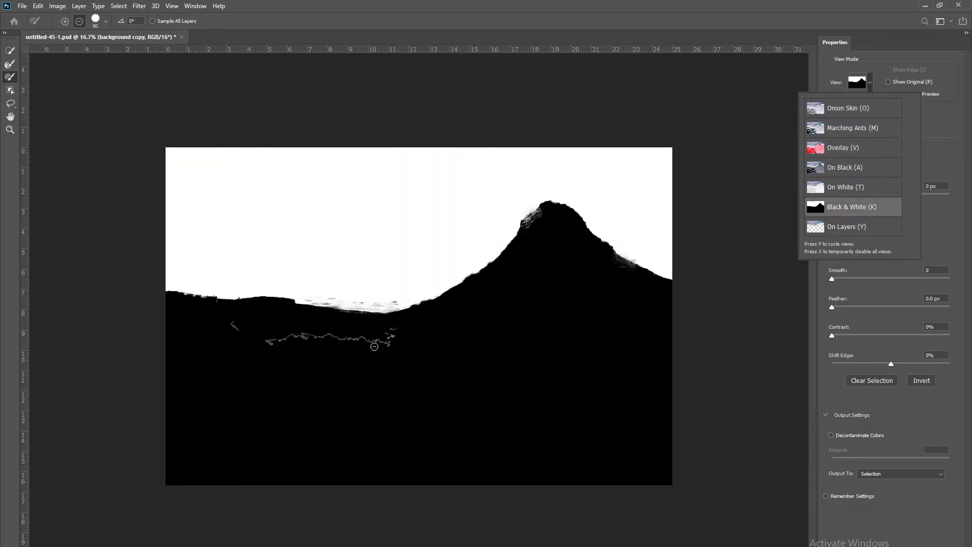
left_click(374, 346)
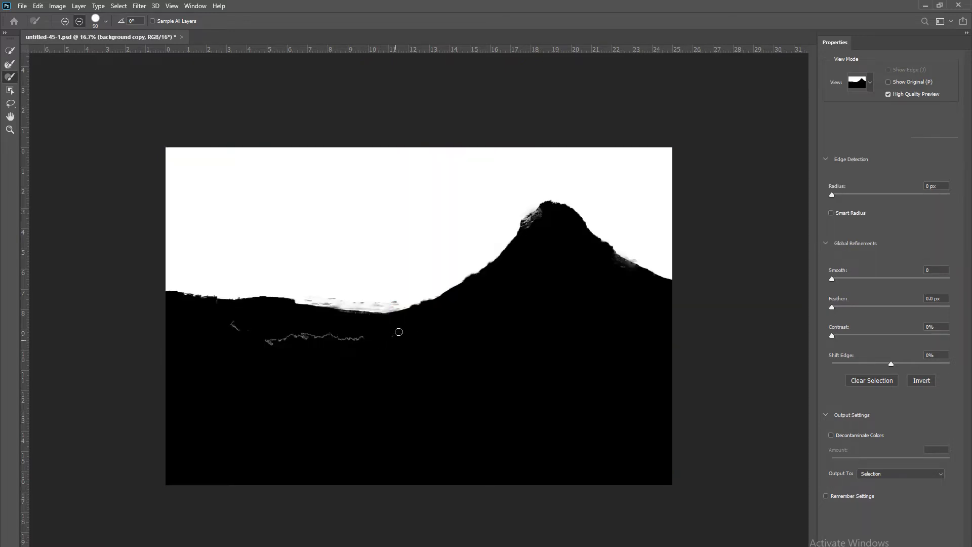
mouse_move(399, 331)
left_mouse_down()
mouse_move(270, 343)
mouse_move(232, 326)
left_mouse_up()
left_click_drag(537, 216, 524, 234)
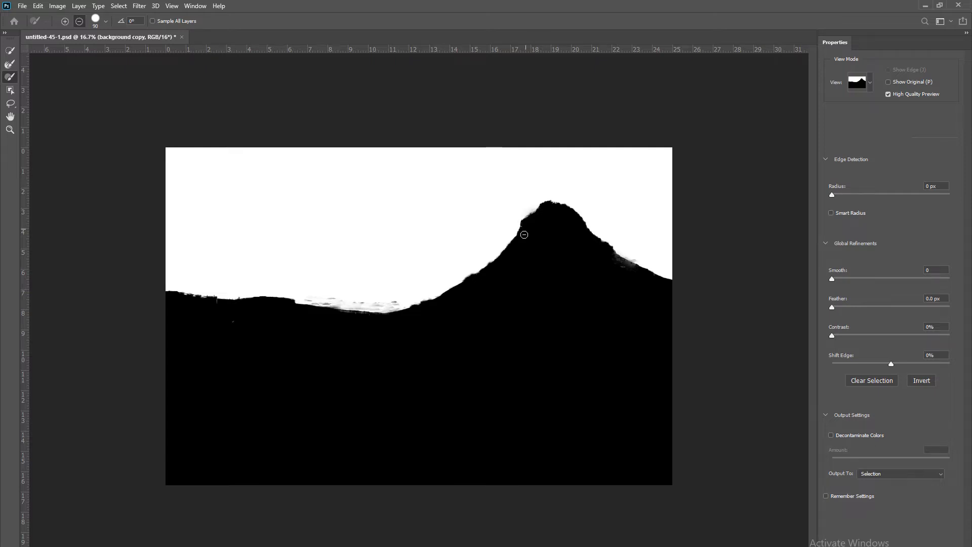
Step: Try to brush the partially masked sky patches just above the horizon into the selection
left_click(66, 21)
mouse_move(359, 300)
left_mouse_down()
mouse_move(392, 299)
mouse_move(380, 308)
mouse_move(309, 302)
mouse_move(336, 301)
left_mouse_up()
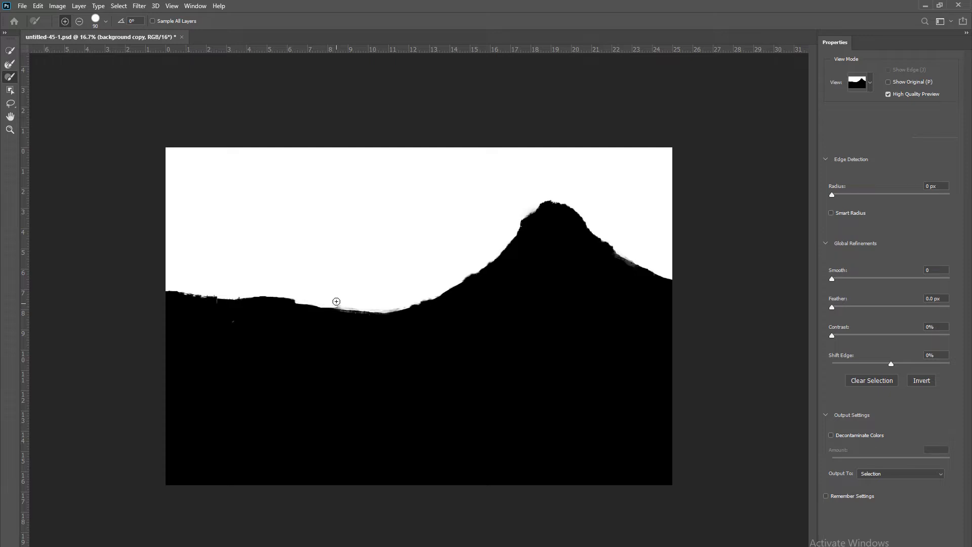
key("ctrl+z")
Step: Return the preview to Overlay and output the refined mask as a Selection
left_click(863, 86)
left_click(856, 151)
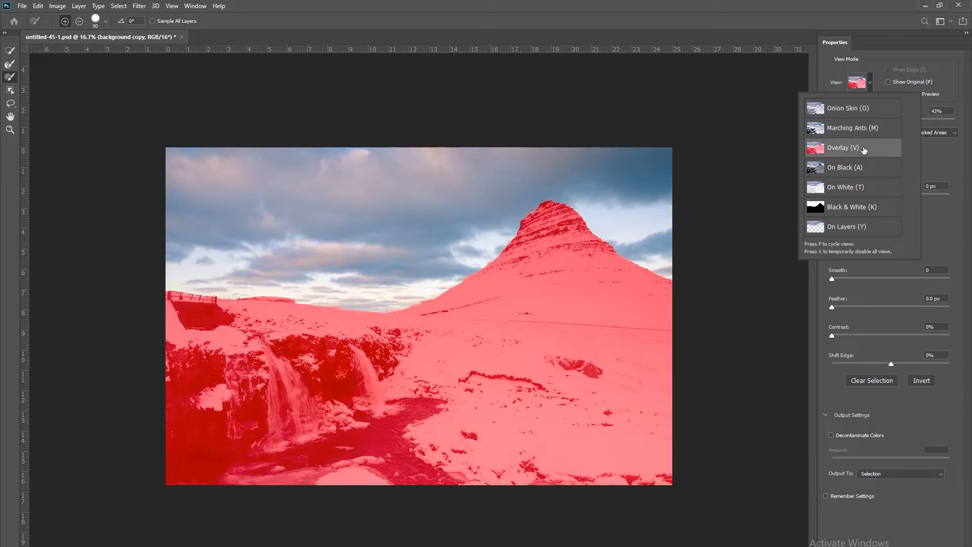
left_click(939, 164)
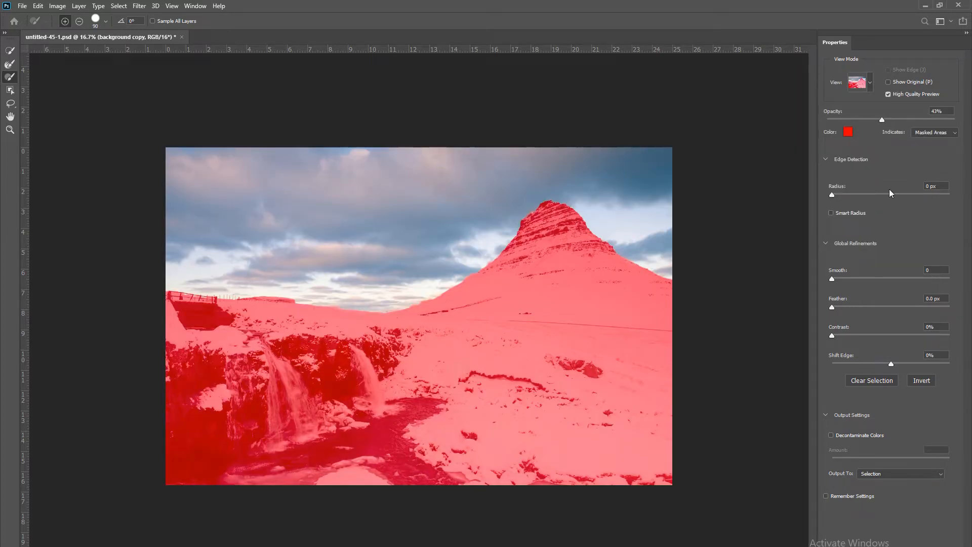
left_click(891, 475)
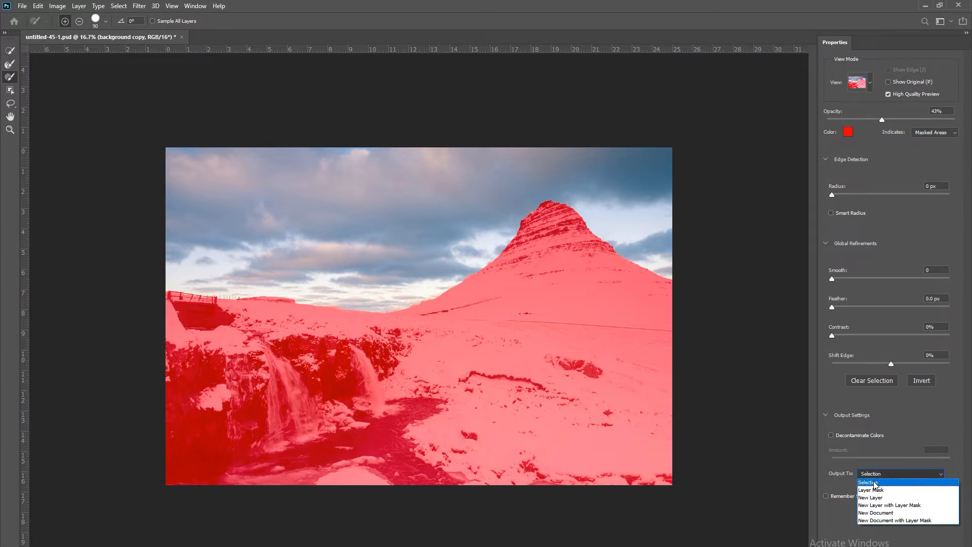
left_click(874, 483)
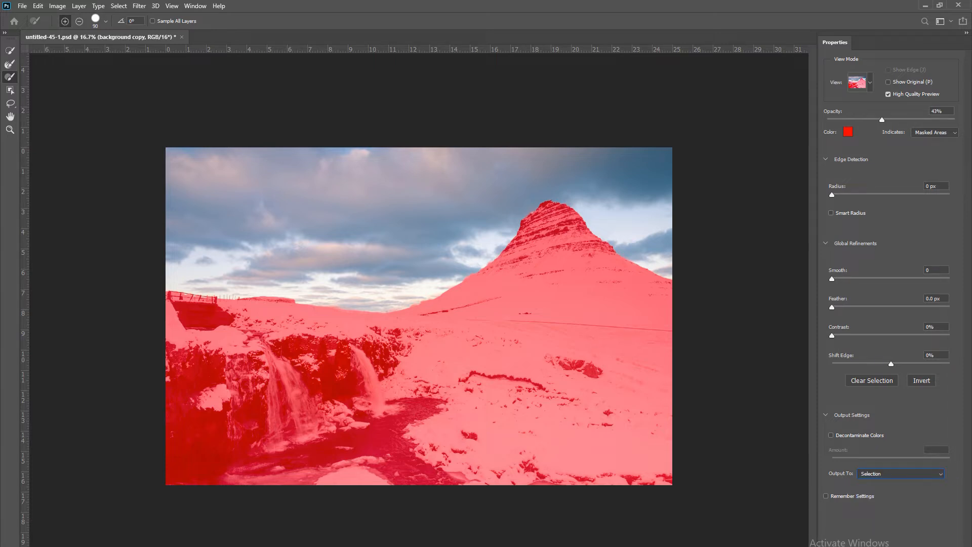
key("Return")
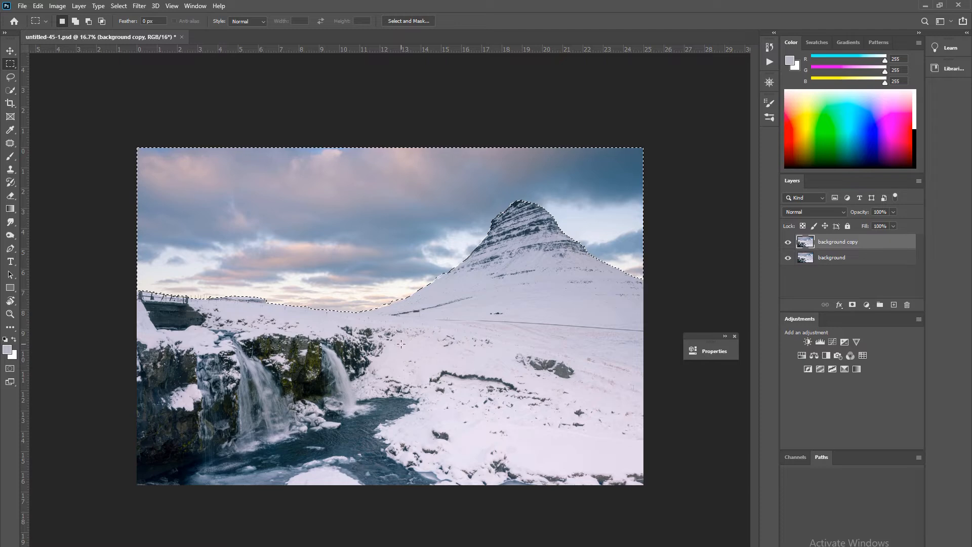
Step: Add the missed sky sliver at the foot of the mountain's left slope to the selection with the Lasso tool
key("ctrl+plus")
key("ctrl+plus")
key("ctrl+plus")
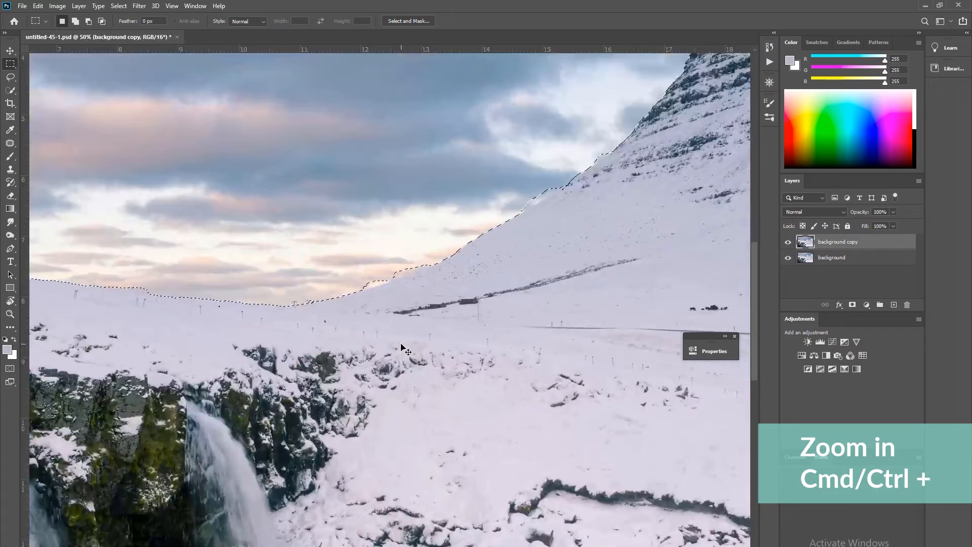
key("ctrl+plus")
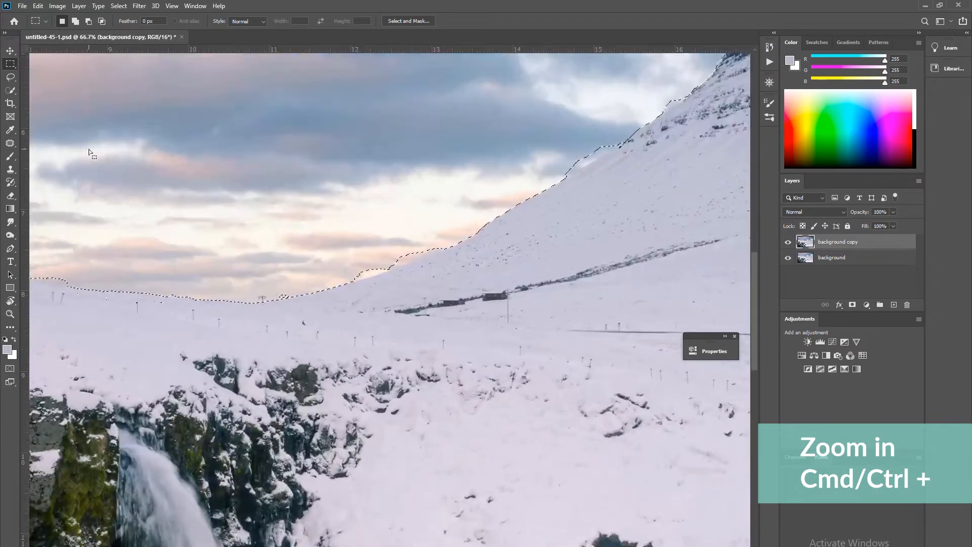
left_click(11, 78)
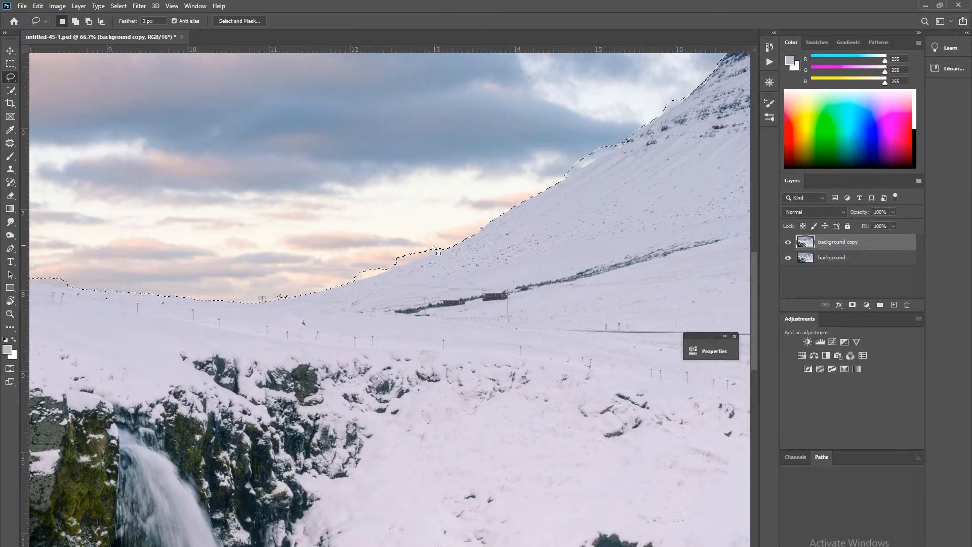
key("shift")
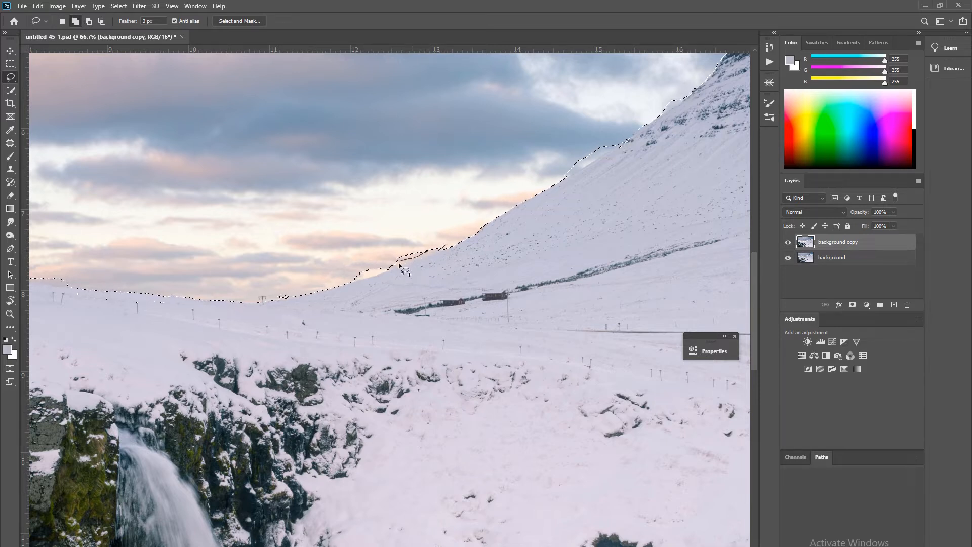
mouse_move(399, 266)
left_mouse_down()
mouse_move(434, 248)
mouse_move(342, 279)
mouse_move(382, 259)
mouse_move(390, 266)
mouse_move(381, 272)
mouse_move(357, 274)
mouse_move(387, 255)
mouse_move(384, 268)
mouse_move(396, 268)
mouse_move(410, 254)
mouse_move(352, 264)
mouse_move(397, 255)
left_mouse_up()
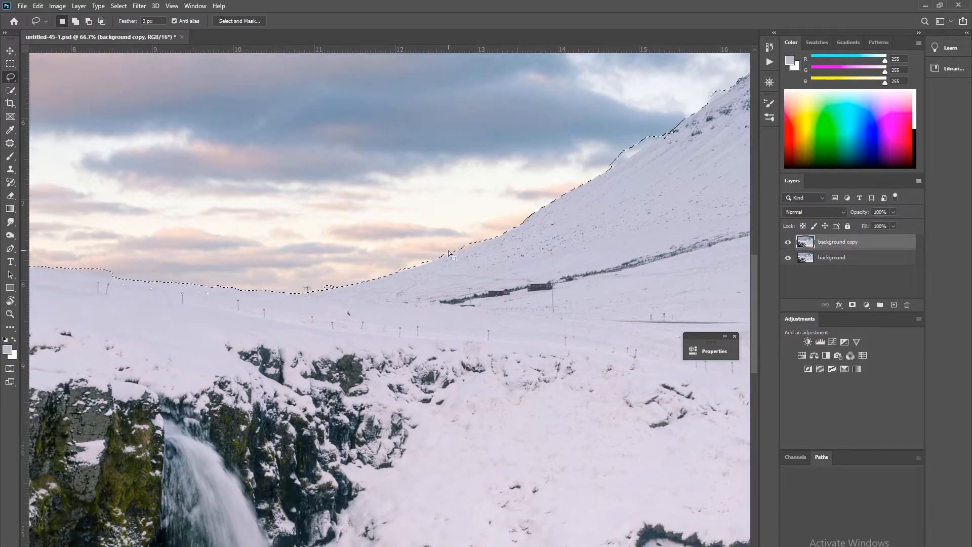
Step: Add the missed sky patches farther up the mountain's left slope to the selection with the Lasso tool
left_click_drag(496, 251, 329, 340)
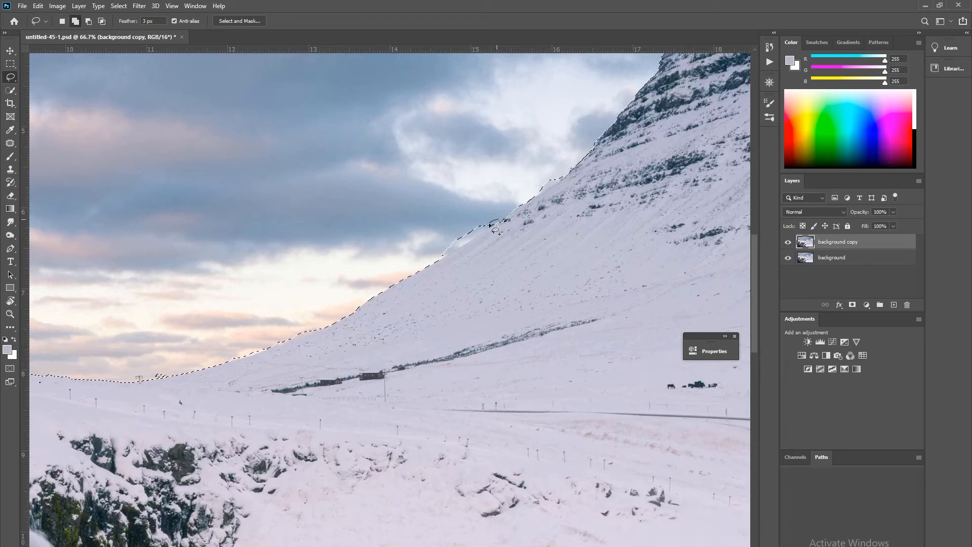
left_click_drag(478, 236, 441, 256)
mouse_move(486, 224)
left_mouse_down()
mouse_move(565, 172)
mouse_move(453, 285)
left_mouse_up()
left_click_drag(619, 200, 497, 307)
mouse_move(440, 197)
left_mouse_down()
mouse_move(479, 189)
mouse_move(439, 198)
left_mouse_up()
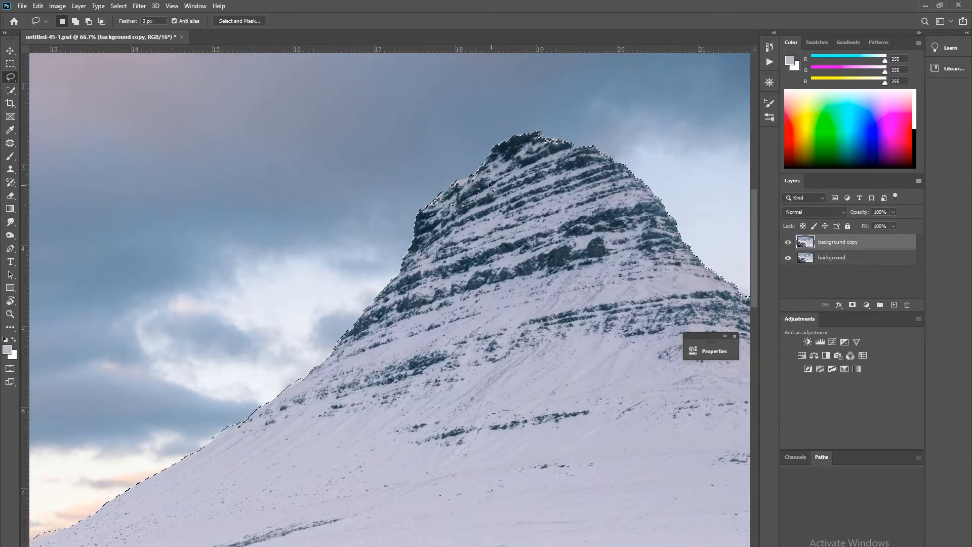
Step: Subtract the selected bit of rock on the peak's left shoulder from the selection with the Lasso tool
key("alt")
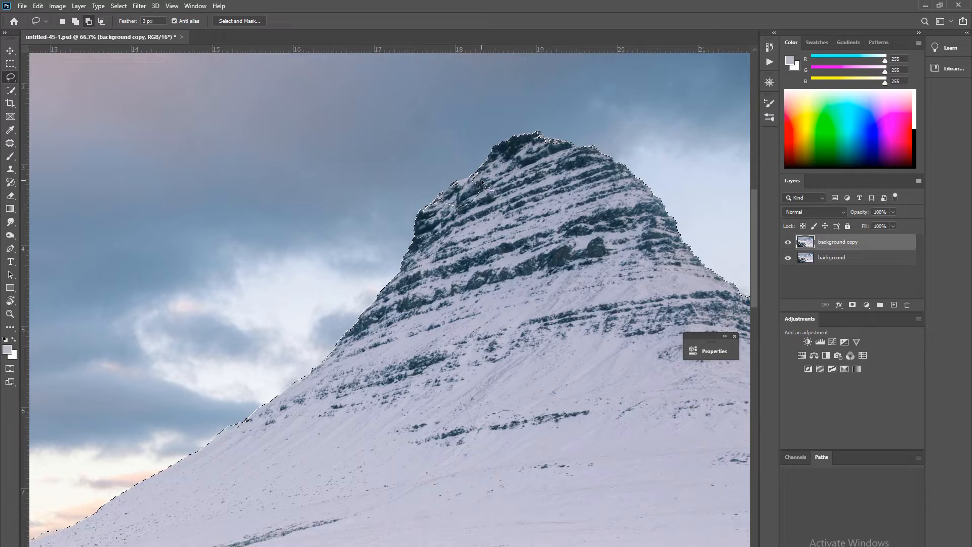
mouse_move(475, 176)
left_mouse_down()
mouse_move(454, 189)
mouse_move(476, 198)
mouse_move(471, 177)
mouse_move(454, 185)
left_mouse_up()
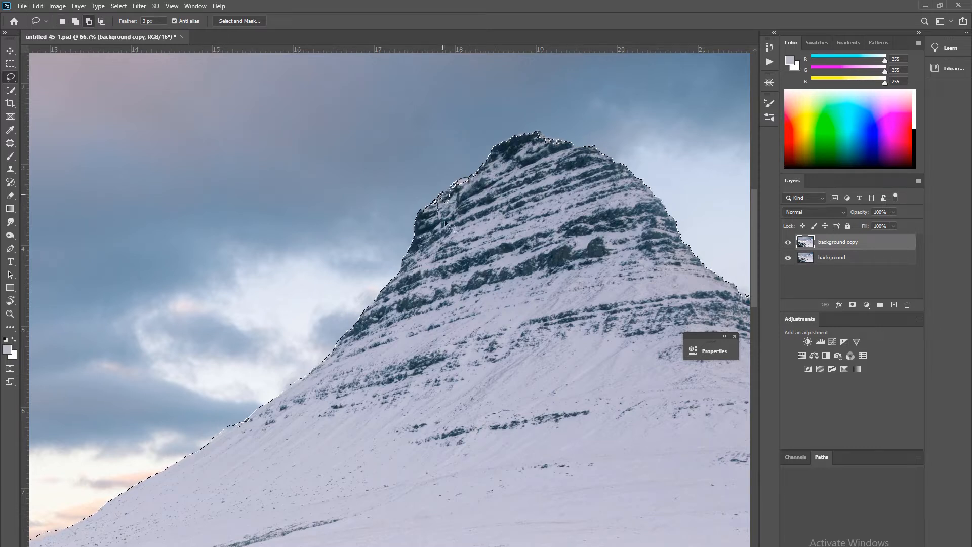
mouse_move(444, 222)
left_mouse_down()
mouse_move(472, 209)
mouse_move(419, 219)
mouse_move(369, 249)
left_mouse_up()
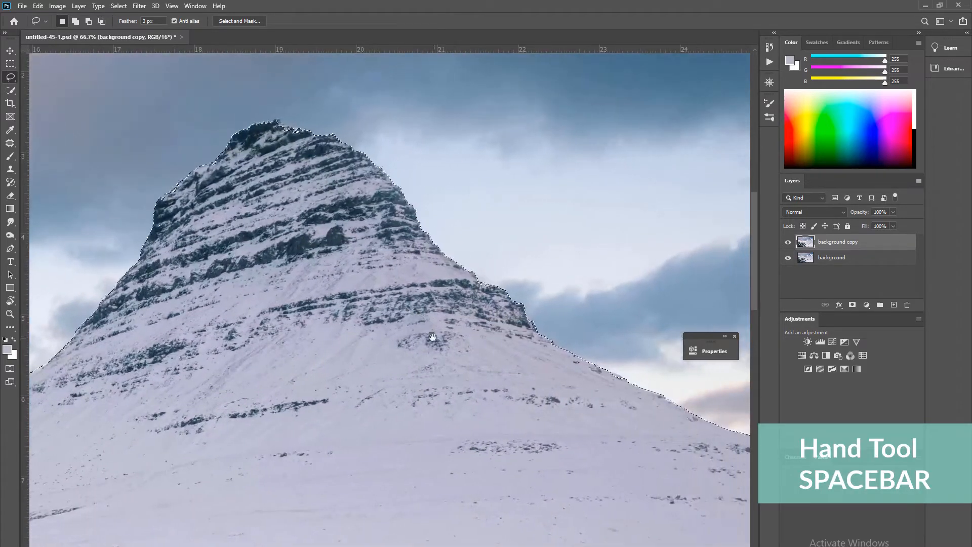
Step: Subtract the stray selected bits along the snowy horizon between the mountain and the flat rise with the Lasso tool
left_click_drag(432, 337, 324, 319)
left_click_drag(430, 363, 586, 455)
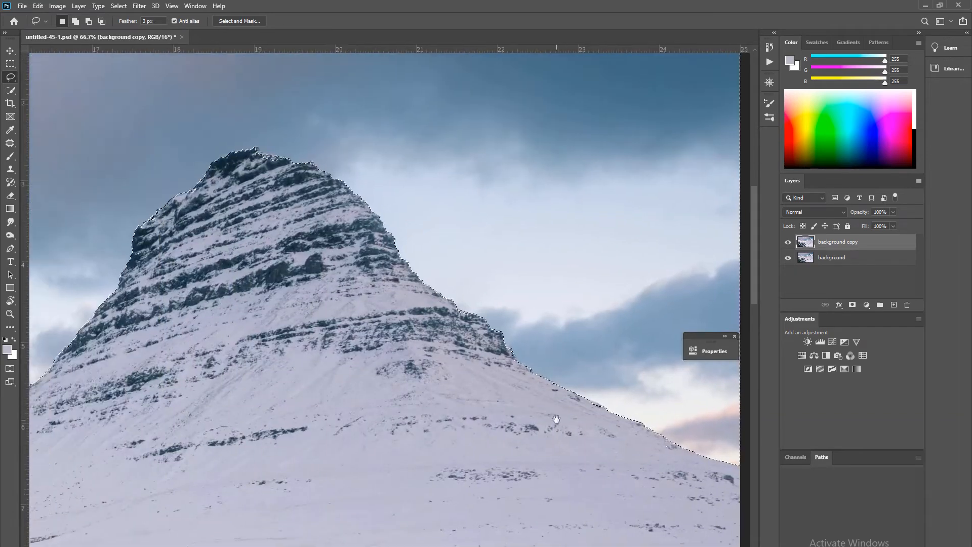
left_click_drag(469, 375, 590, 364)
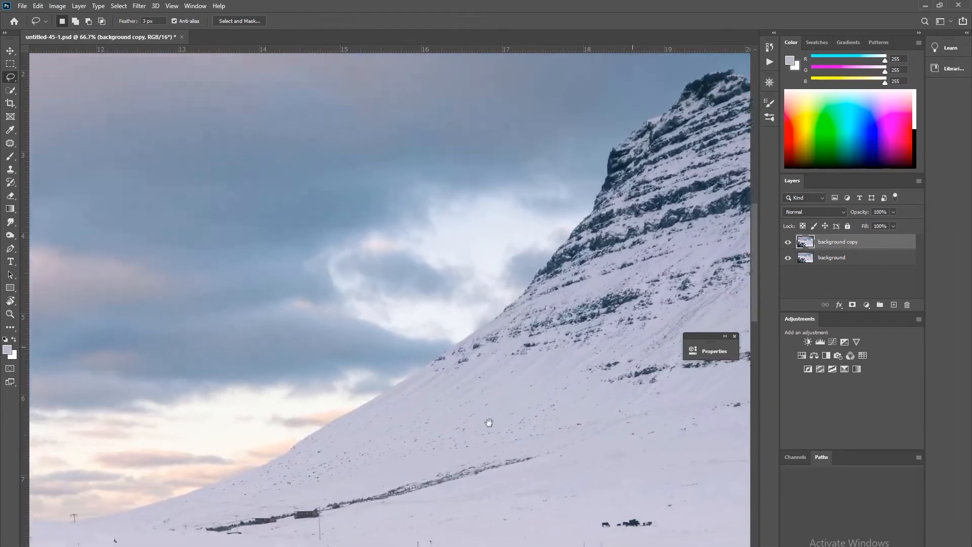
left_click_drag(489, 422, 518, 382)
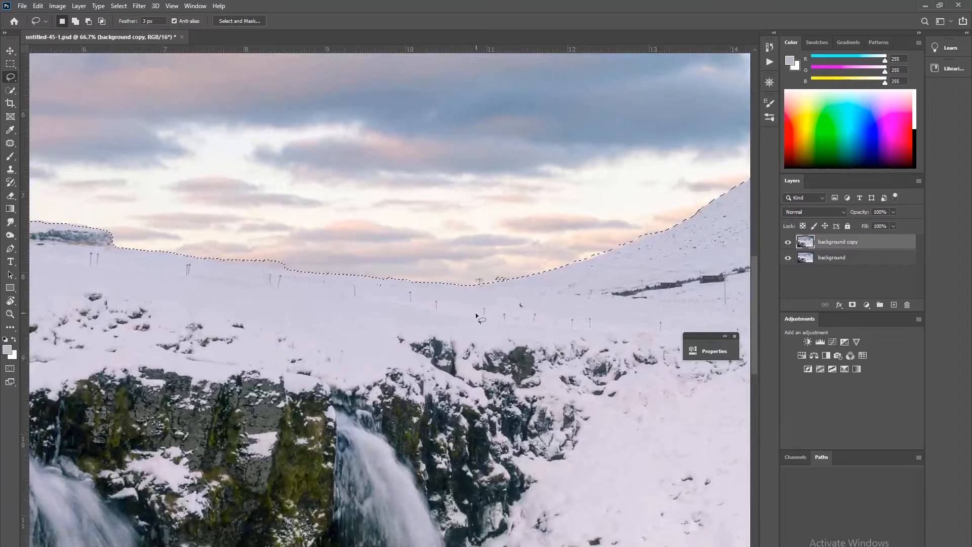
mouse_move(514, 309)
left_mouse_down()
mouse_move(460, 336)
mouse_move(523, 311)
left_mouse_up()
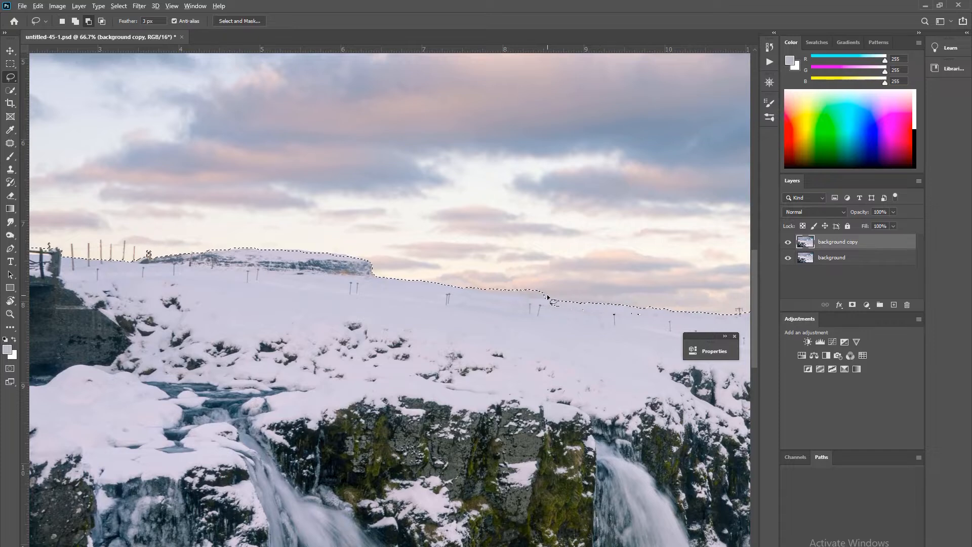
mouse_move(495, 284)
left_mouse_down()
mouse_move(547, 296)
mouse_move(511, 291)
mouse_move(602, 288)
mouse_move(541, 300)
mouse_move(487, 280)
mouse_move(511, 284)
left_mouse_up()
left_click_drag(418, 294, 610, 328)
key("shift")
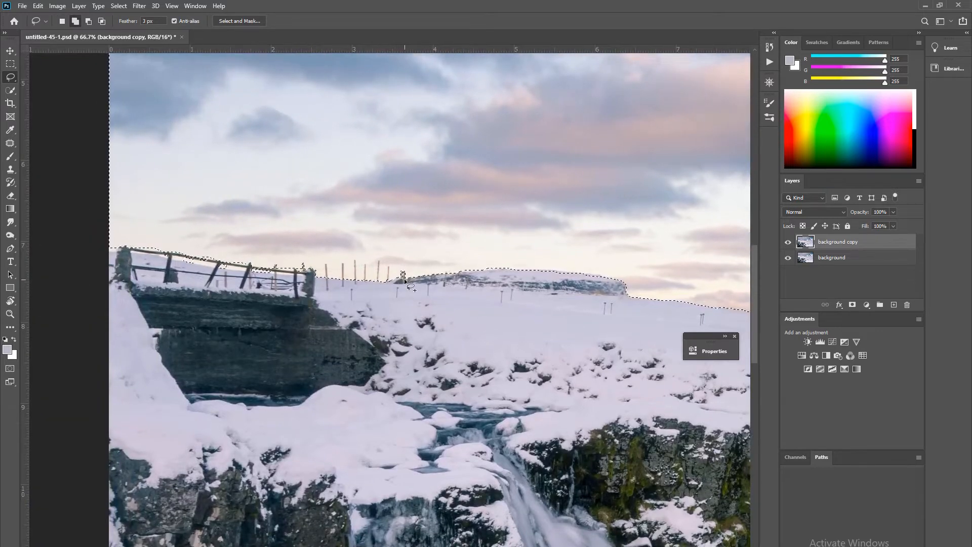
mouse_move(365, 262)
left_mouse_down()
mouse_move(381, 287)
mouse_move(375, 263)
left_mouse_up()
key("ctrl+z")
Step: Subtract the fence posts beside the bridge and the area around the bridge railing from the selection with the Lasso tool
key("alt")
left_click_drag(287, 264, 287, 269)
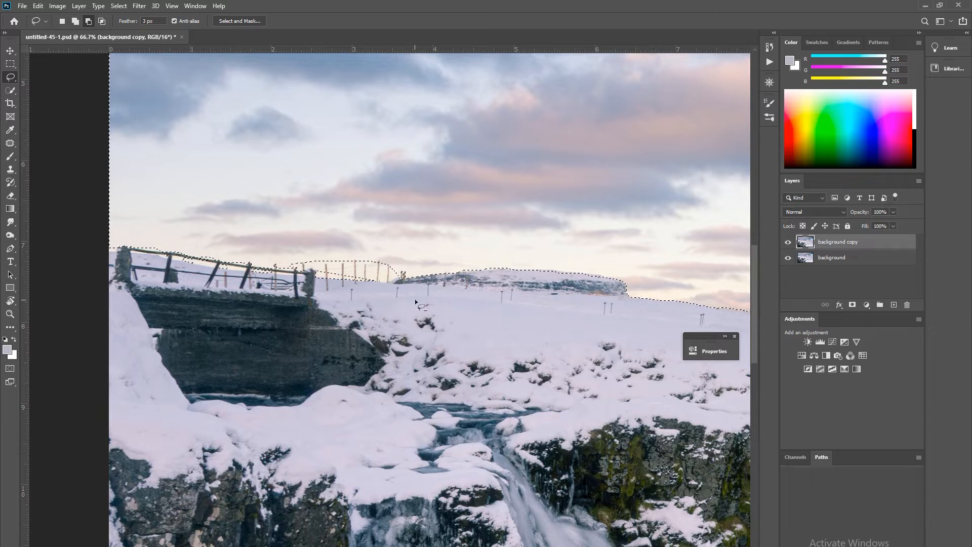
mouse_move(380, 274)
left_mouse_down()
mouse_move(257, 259)
mouse_move(162, 273)
left_mouse_up()
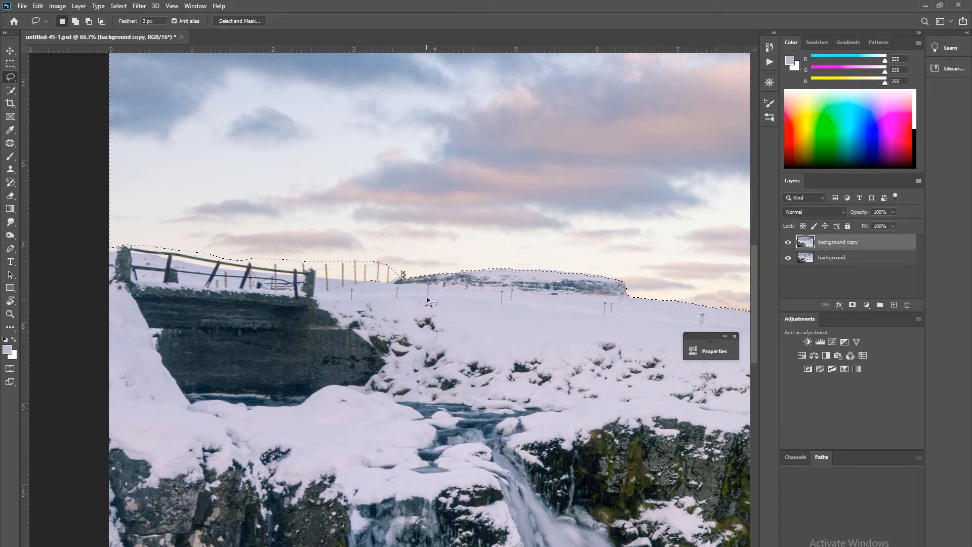
Step: Save the sky selection as a new channel named "sky" and deselect it
left_click_drag(486, 322, 337, 326)
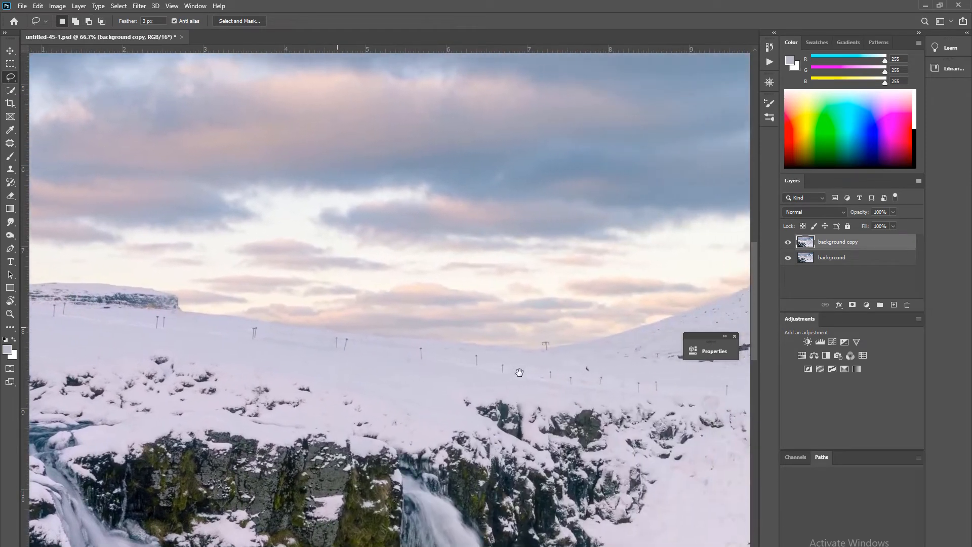
key("ctrl+minus")
key("ctrl+minus")
key("ctrl+minus")
key("ctrl+minus")
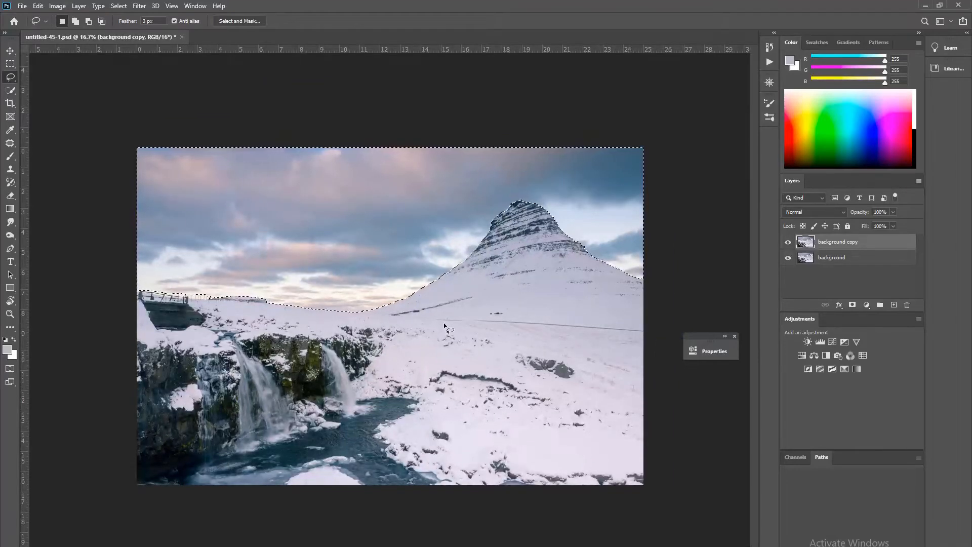
left_click(119, 6)
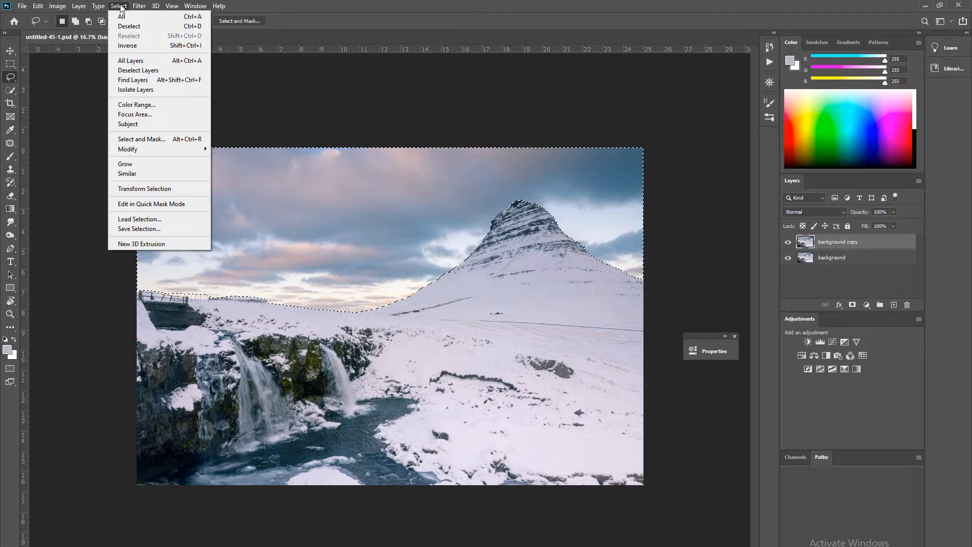
left_click(157, 229)
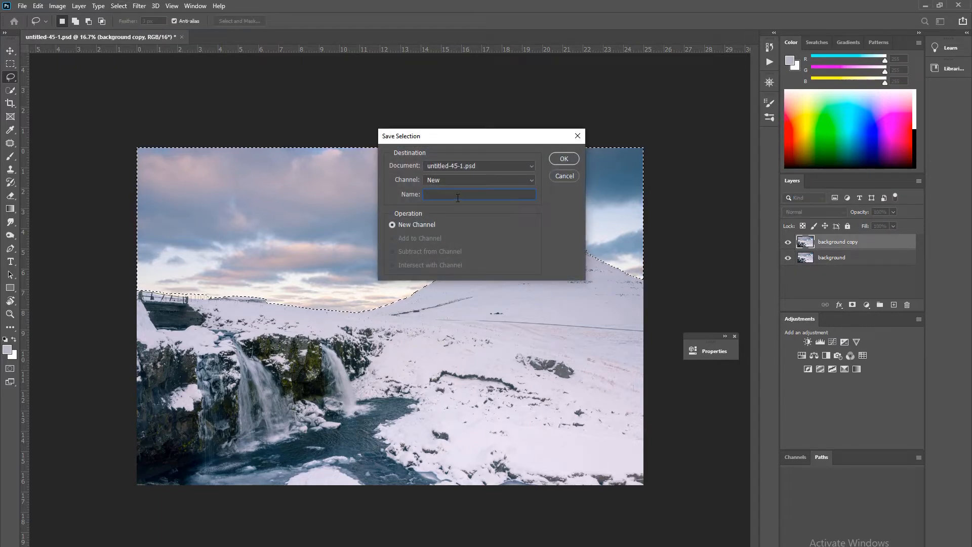
type("Sky")
left_click(565, 158)
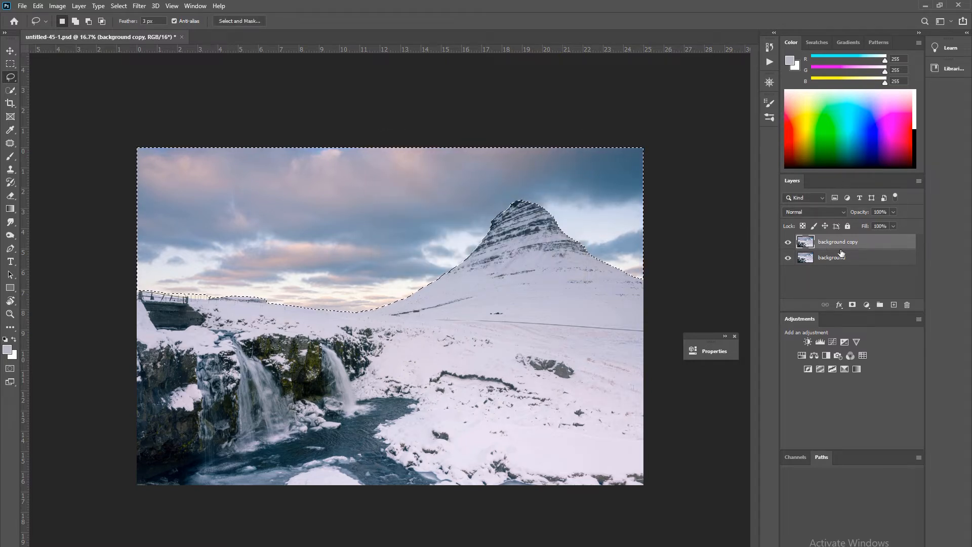
key("ctrl+d")
Step: Select the dark river water below the waterfalls with the Quick Selection tool
left_click(10, 91)
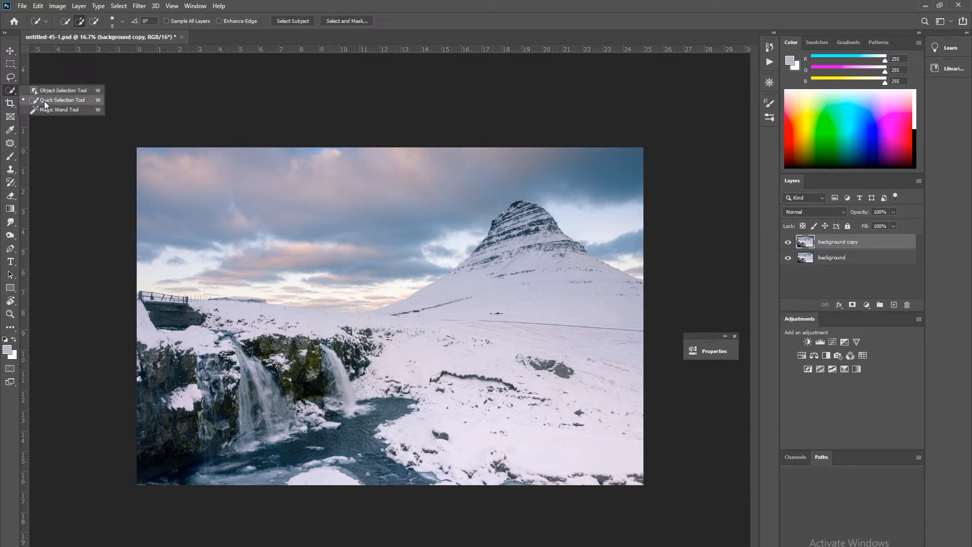
left_click(76, 100)
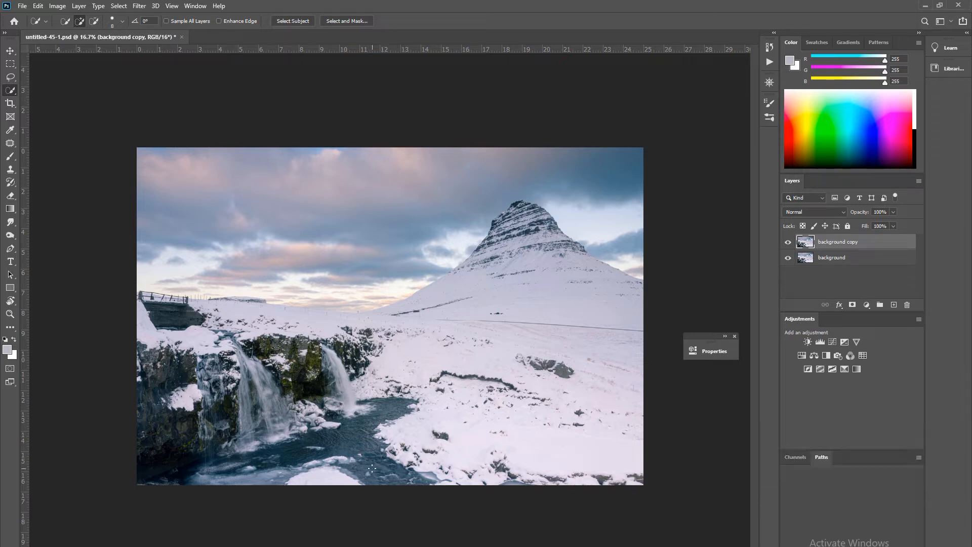
mouse_move(357, 438)
left_mouse_down()
mouse_move(382, 473)
mouse_move(358, 446)
mouse_move(315, 441)
mouse_move(356, 444)
mouse_move(306, 450)
mouse_move(254, 479)
mouse_move(215, 478)
mouse_move(229, 465)
mouse_move(200, 478)
left_mouse_up()
Step: Save the river selection as a new channel named "water" and deselect it
left_click(119, 5)
left_click(145, 228)
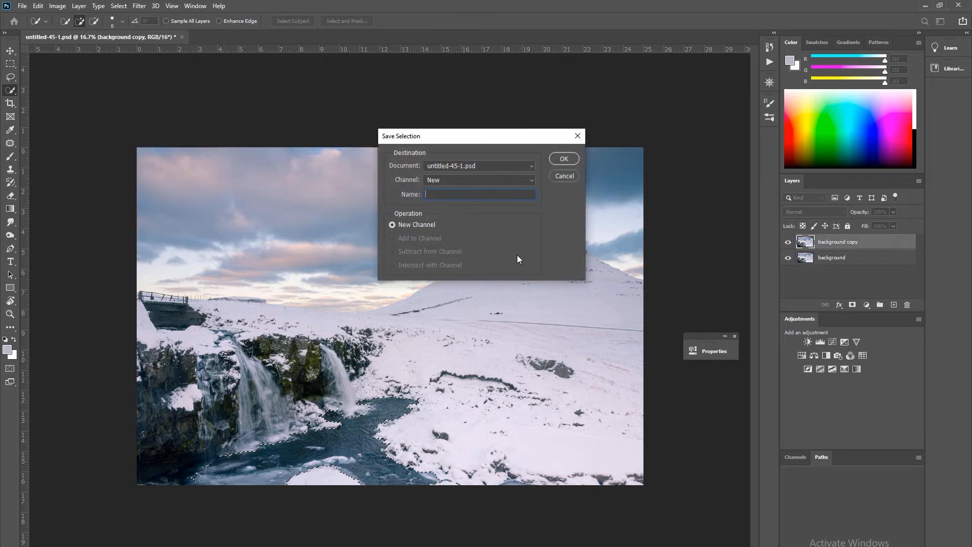
type("water")
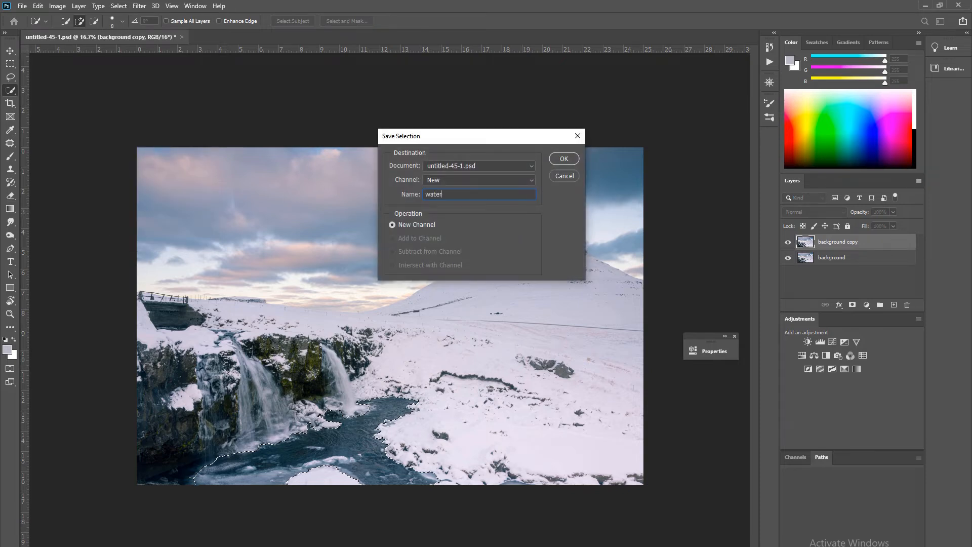
left_click(561, 159)
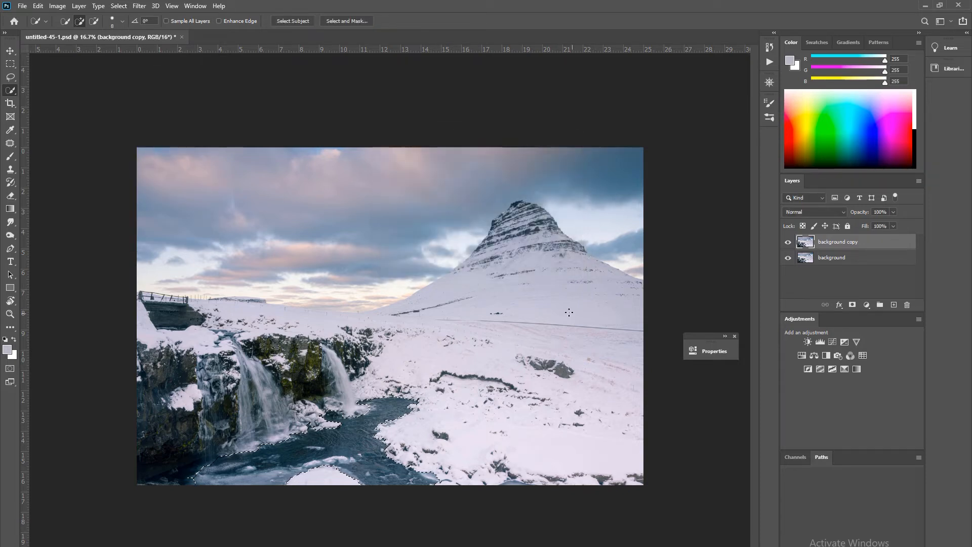
key("ctrl+d")
Step: Load the saved "sky" channel as a new selection
left_click(118, 6)
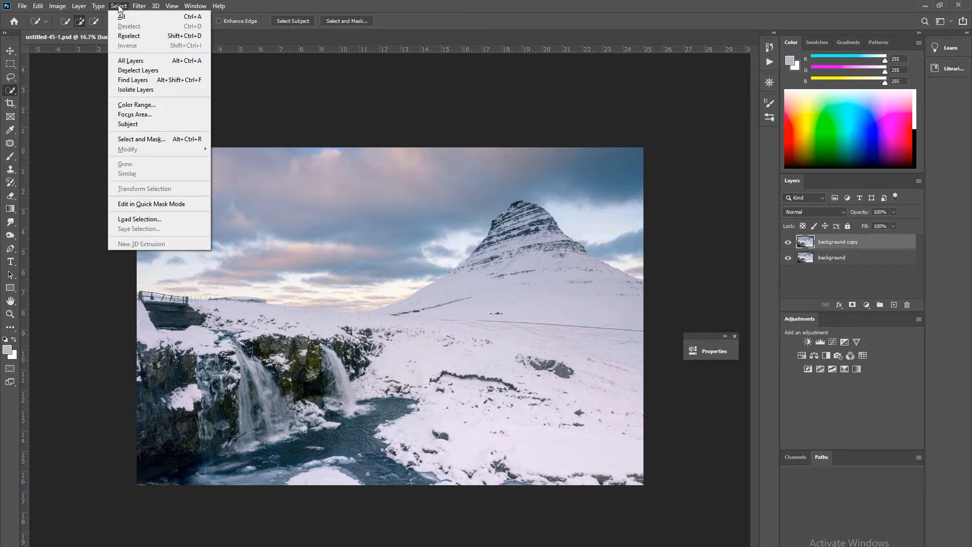
left_click(150, 214)
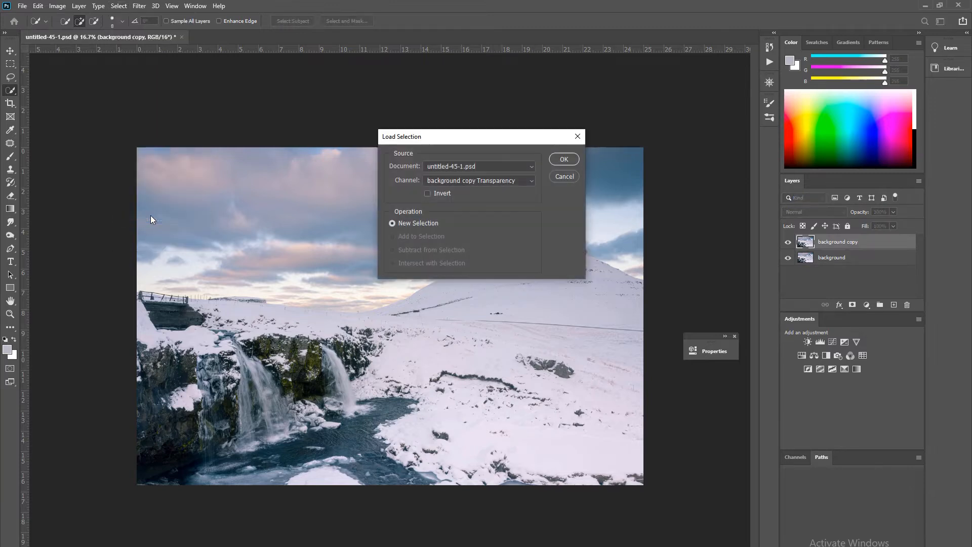
left_click(478, 180)
left_click(457, 207)
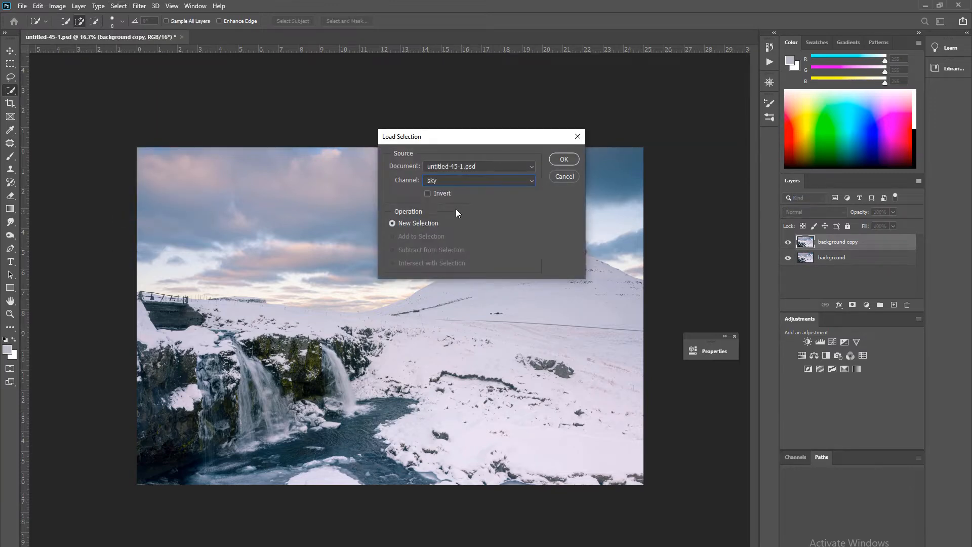
left_click(571, 161)
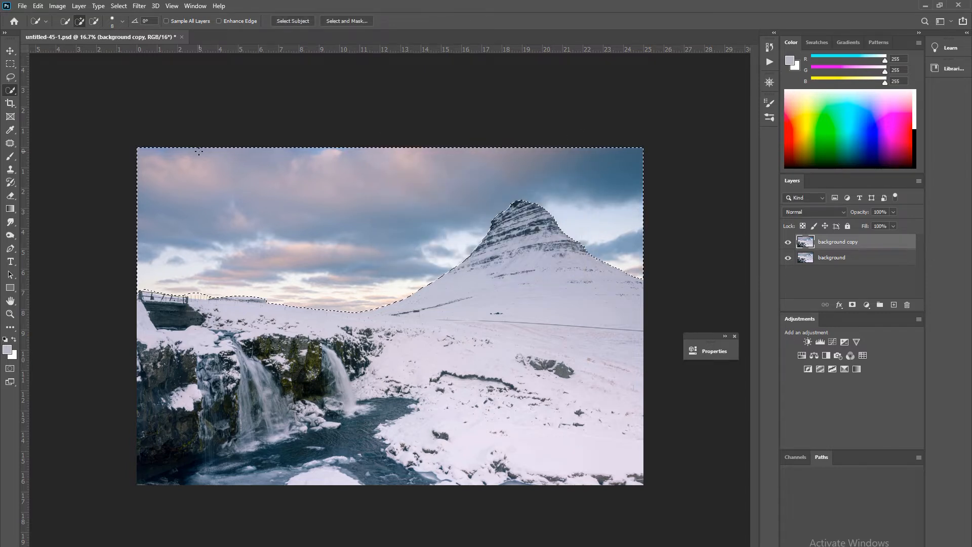
Step: Start a Path Blur on the sky and shape its path as an upward-bowed curve from the horizon to the sky's upper-left corner
left_click(140, 6)
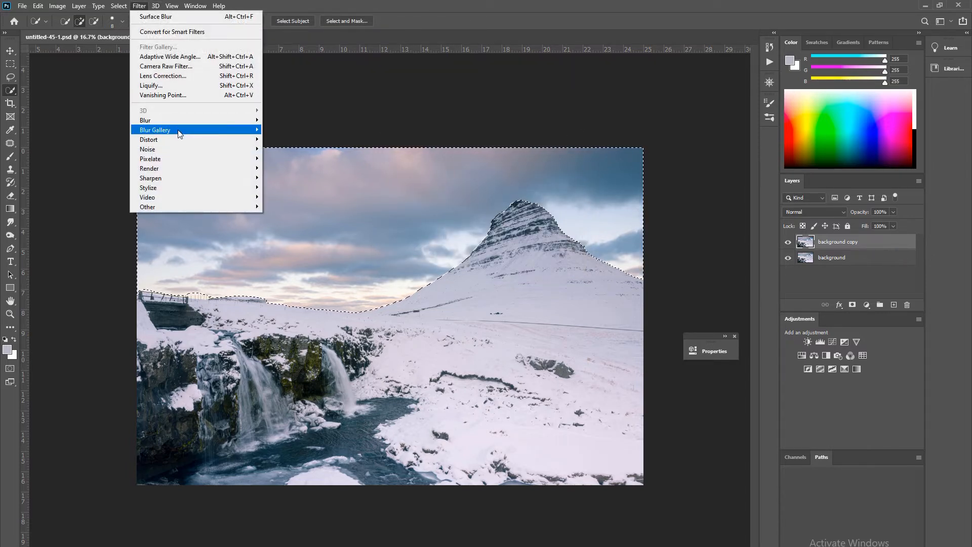
mouse_move(178, 133)
left_click(281, 159)
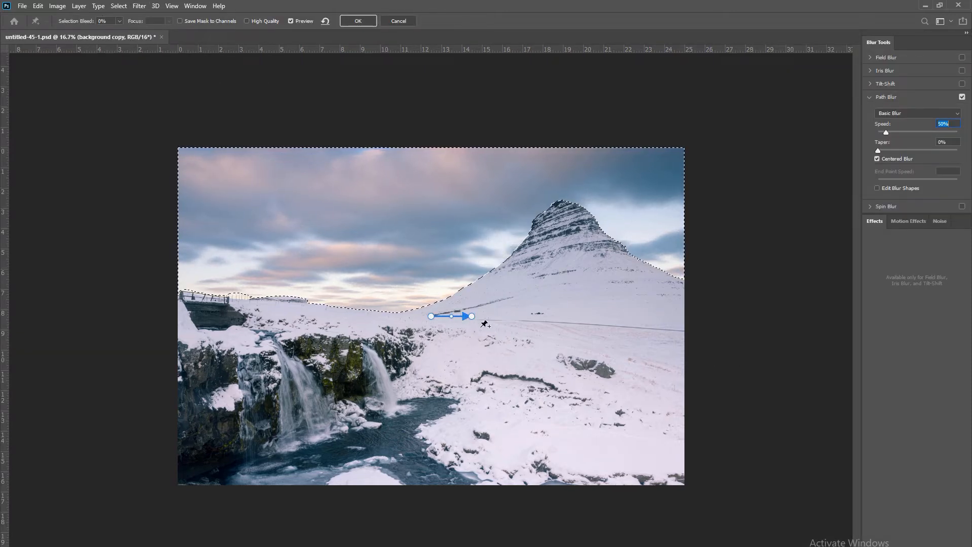
left_click_drag(471, 316, 224, 175)
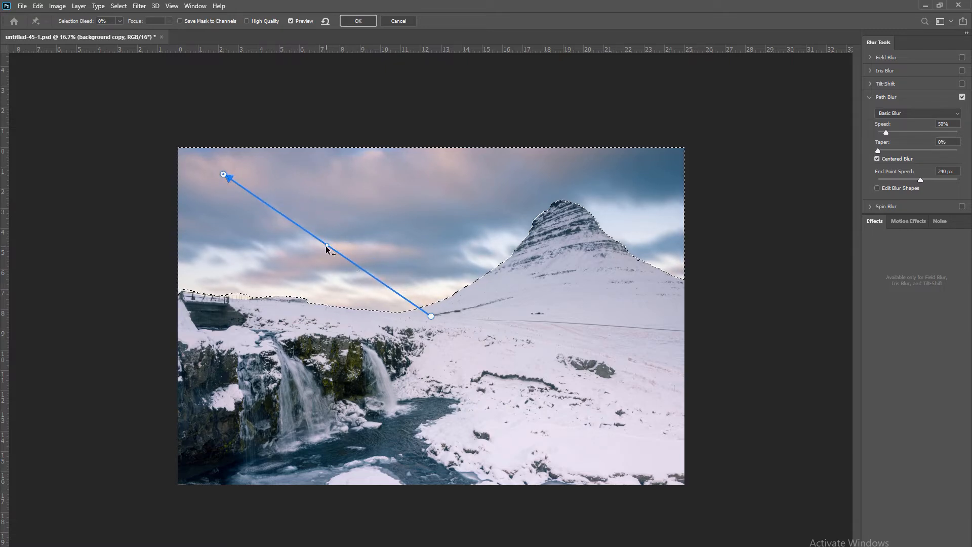
left_click_drag(327, 246, 338, 230)
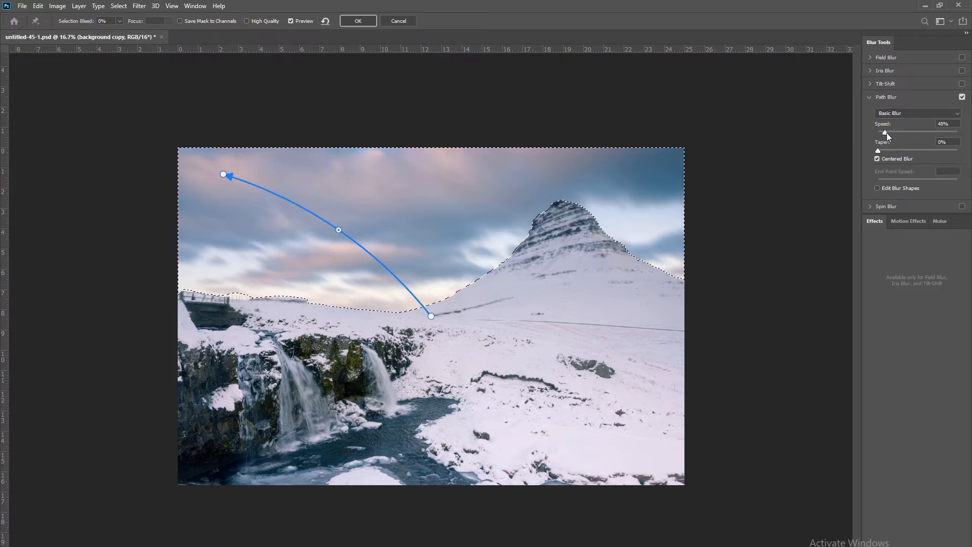
Step: Set the sky's Path Blur speed to 70%, apply the blur and deselect the sky
left_click_drag(886, 136, 909, 135)
left_click_drag(912, 135, 888, 132)
left_click_drag(892, 132, 889, 132)
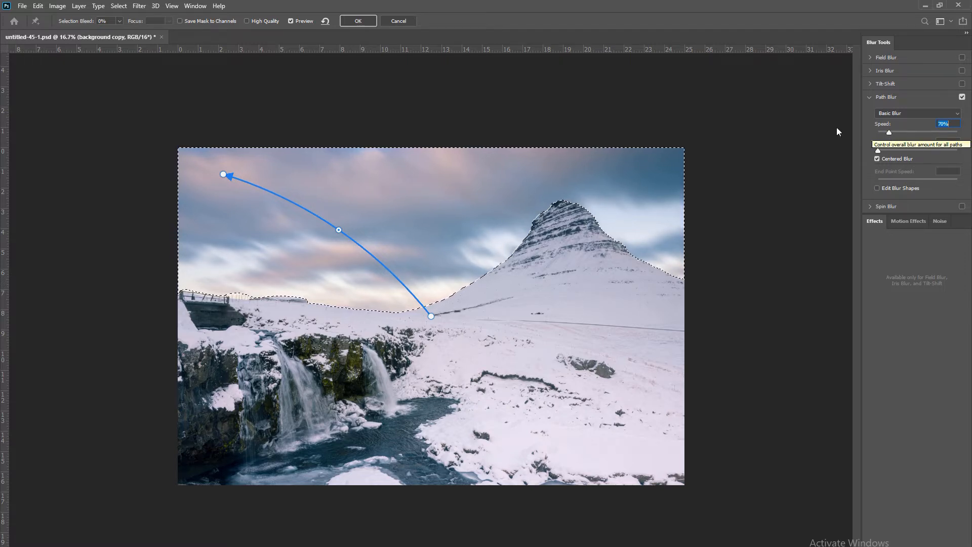
left_click(358, 21)
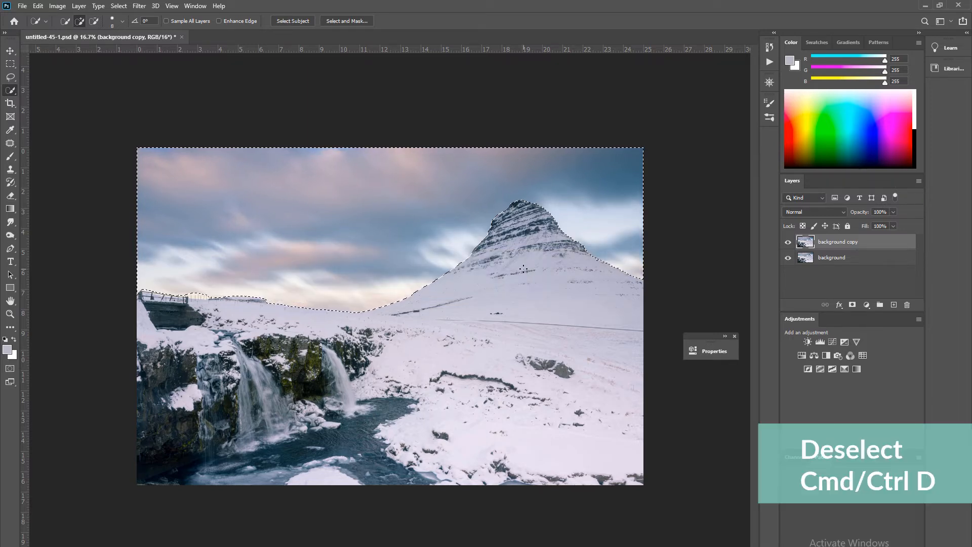
key("ctrl+d")
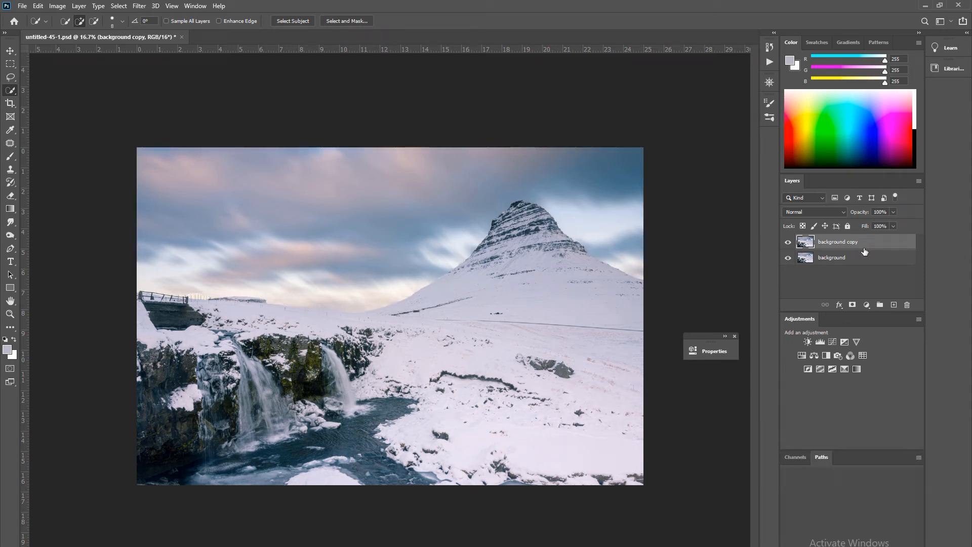
Step: Convert the background copy layer to a smart object and load the saved "water" channel as a new selection
right_click(831, 241)
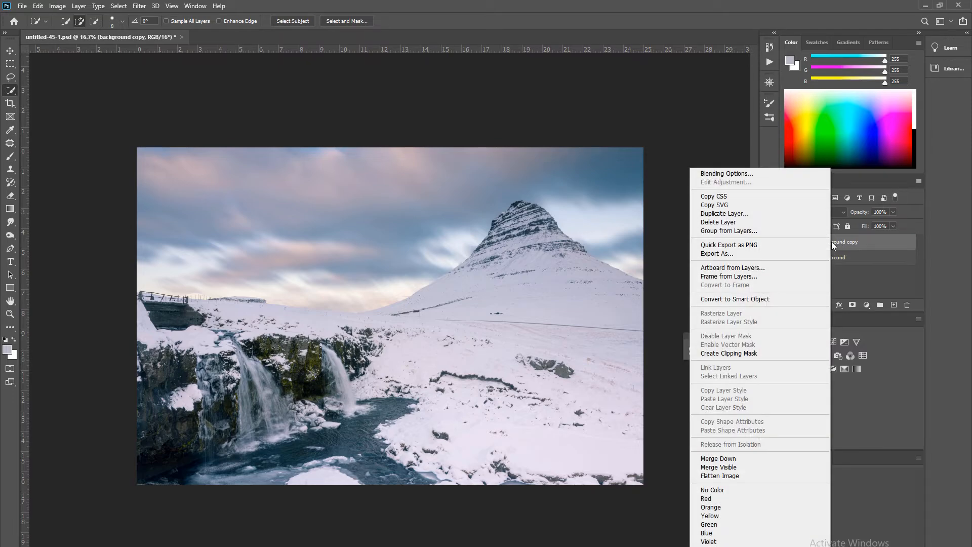
left_click(750, 300)
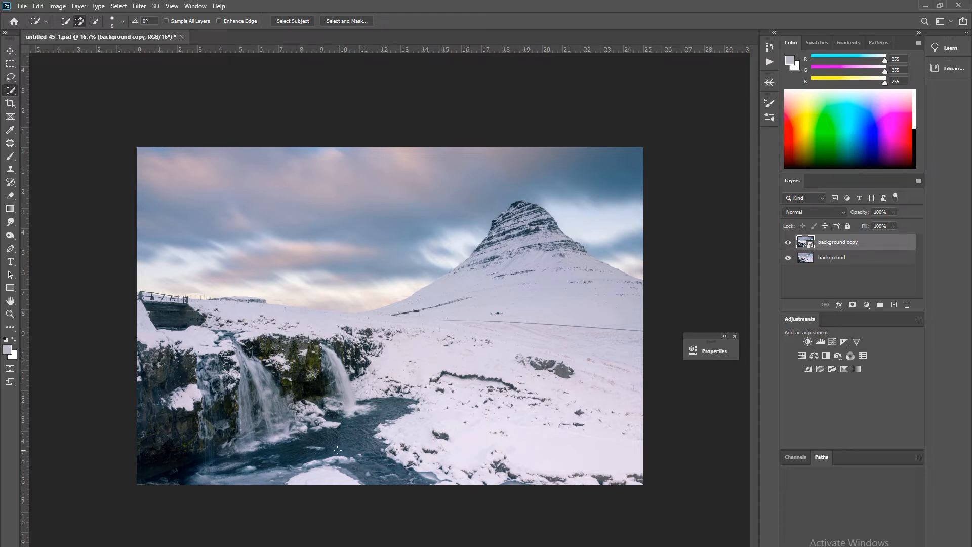
left_click(118, 6)
left_click(159, 221)
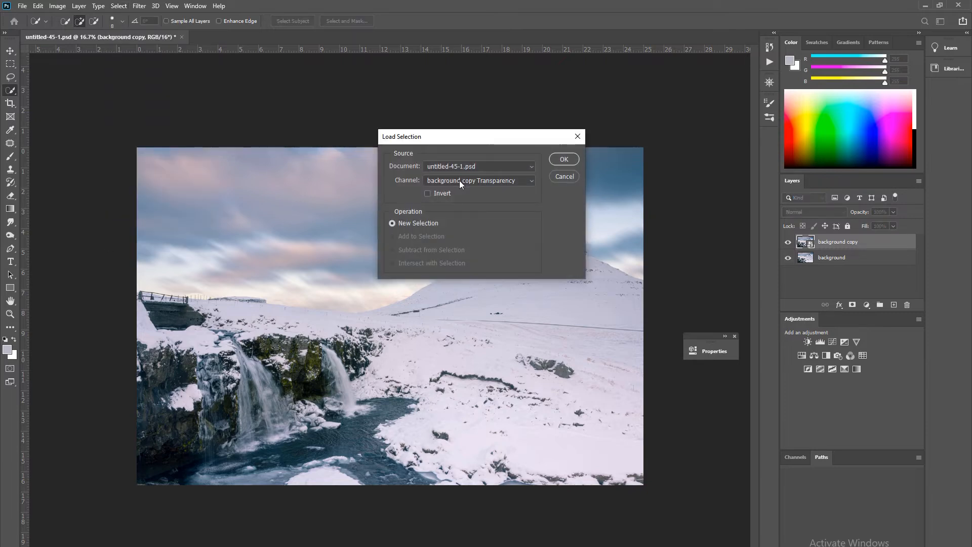
left_click(460, 180)
left_click(445, 225)
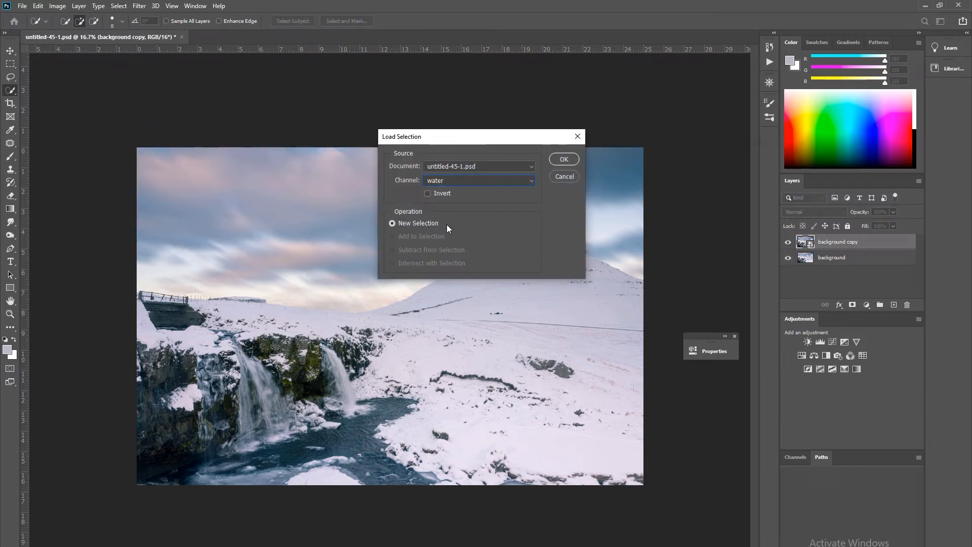
left_click(564, 160)
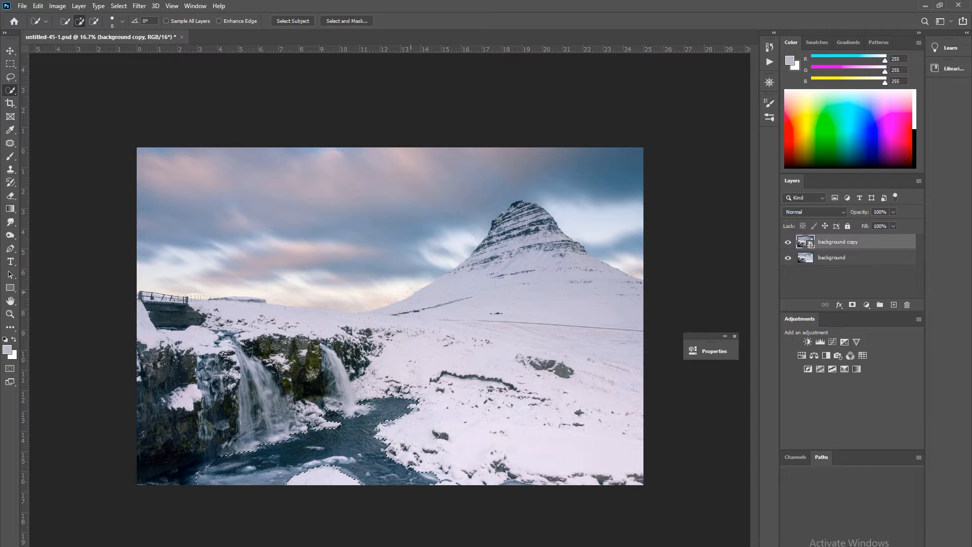
Step: Apply a Surface Blur with a radius of 23 pixels and a threshold of 54 levels to the selected river water
left_click(138, 6)
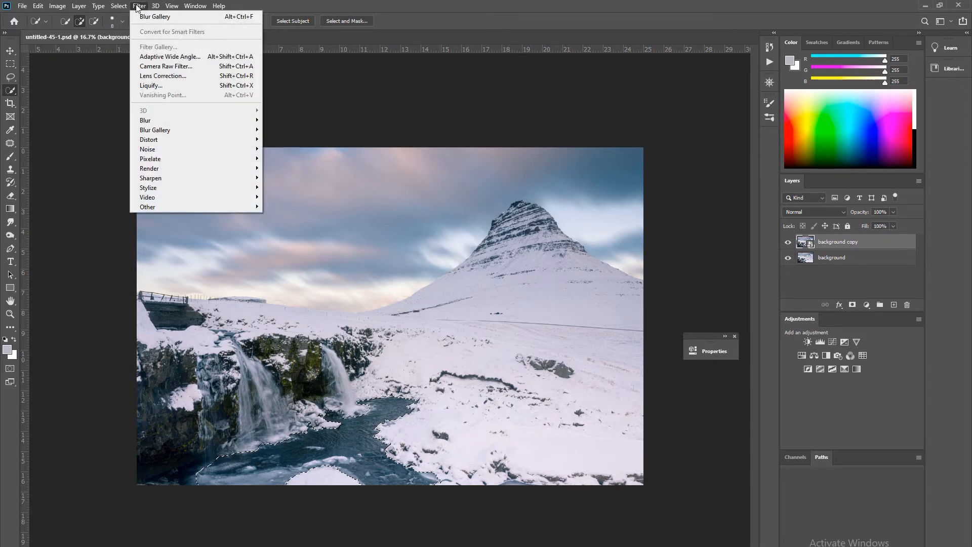
mouse_move(205, 124)
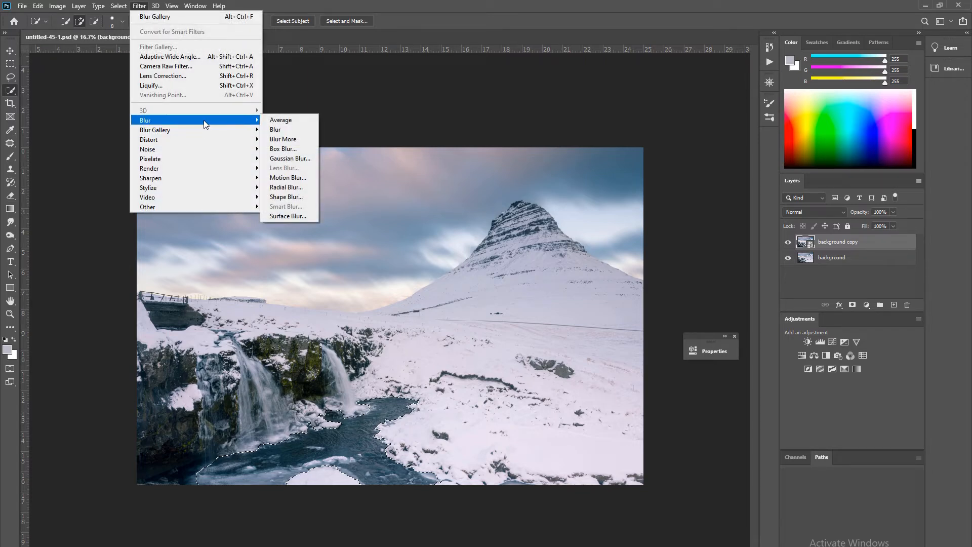
left_click(288, 216)
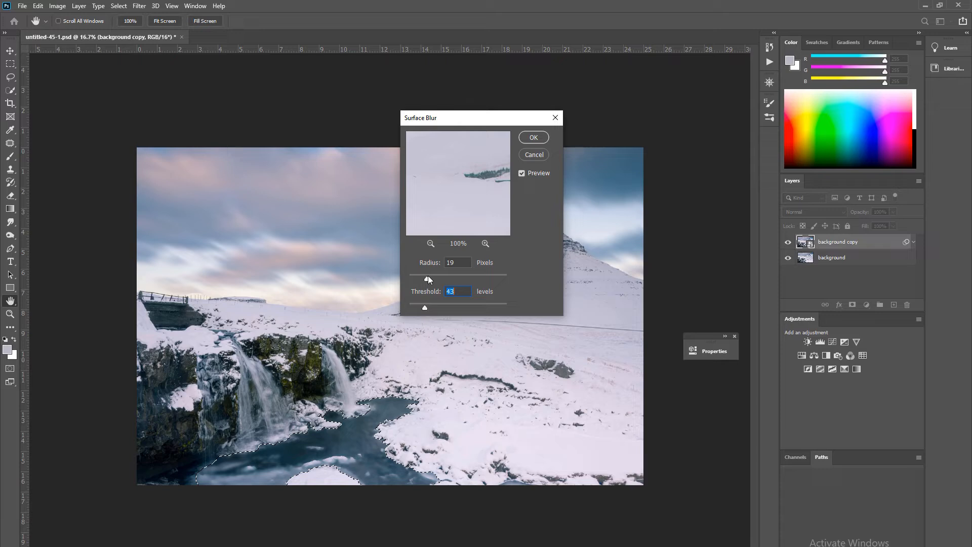
left_click_drag(424, 277, 429, 306)
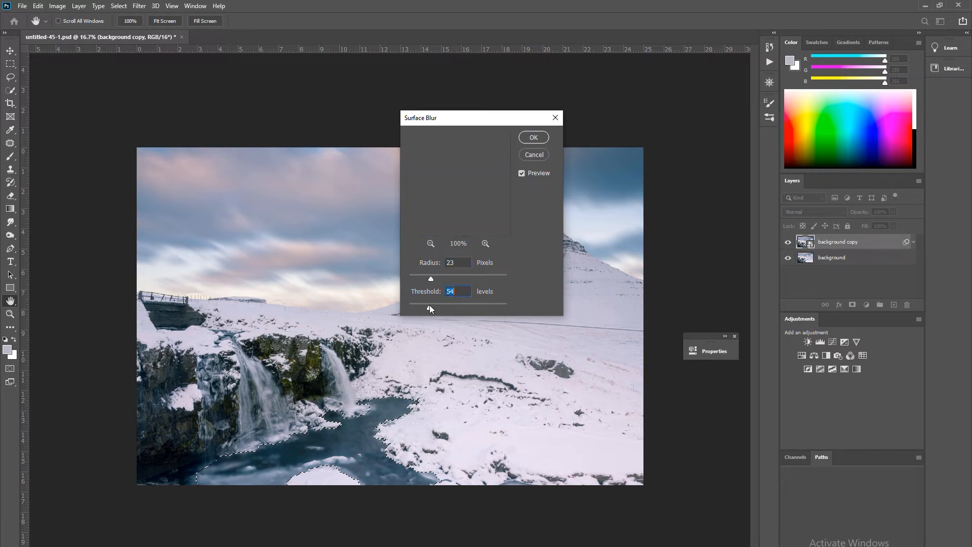
left_click(430, 278)
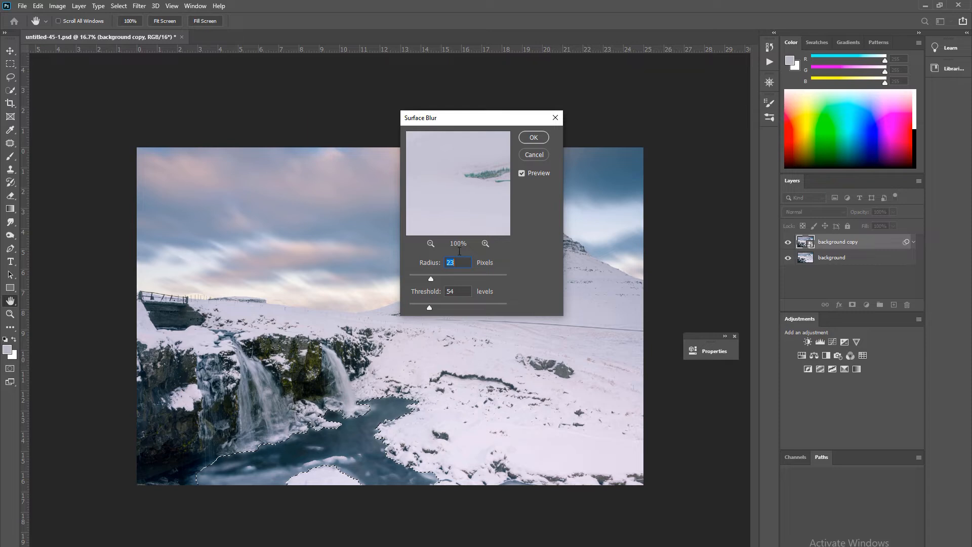
left_click(533, 138)
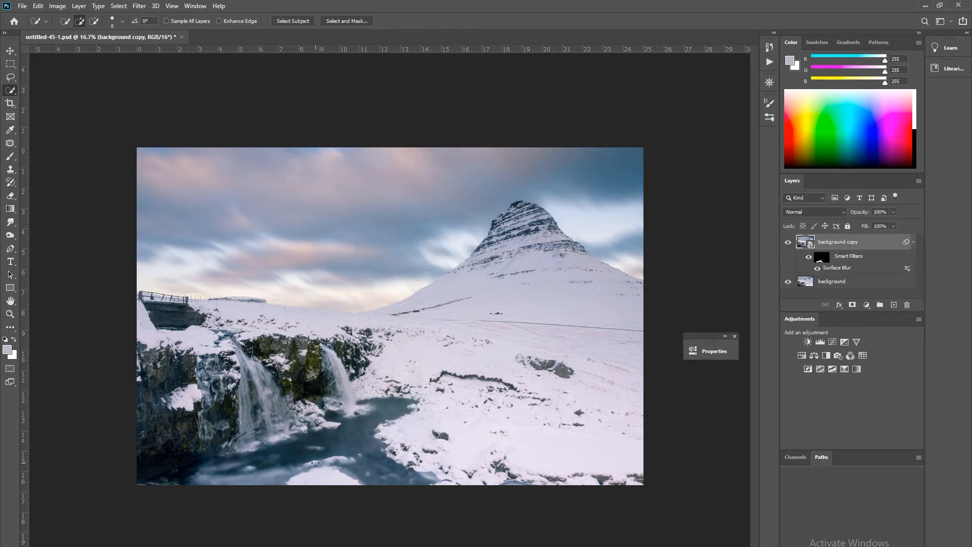
Step: Examine the blurred river below the waterfalls and its edges against the rocks and snow up close
key("ctrl+plus")
key("ctrl+plus")
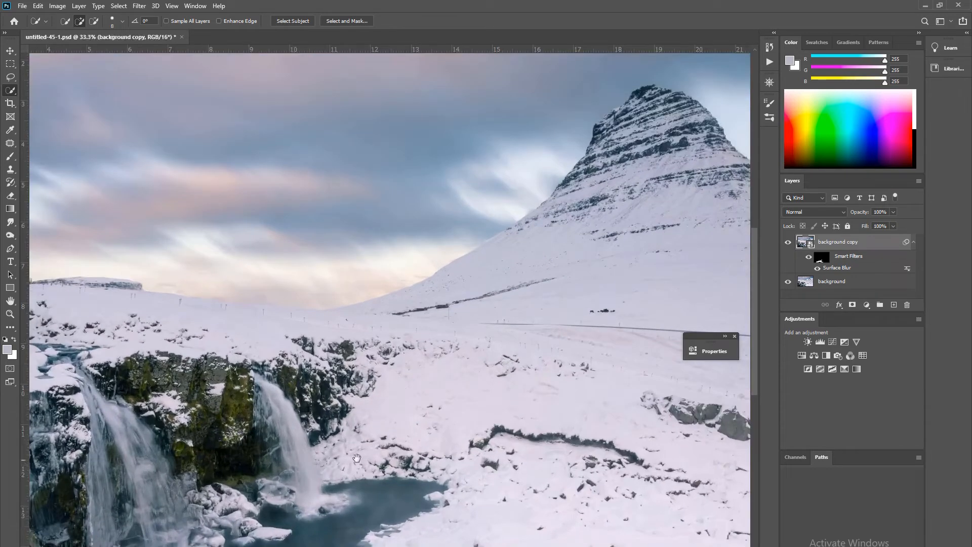
left_click_drag(357, 458, 443, 301)
key("ctrl+plus")
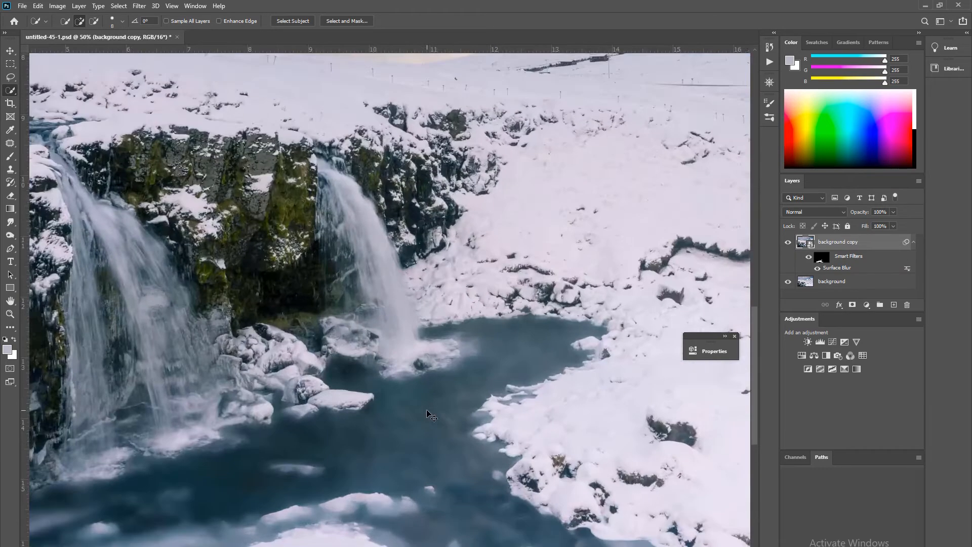
key("ctrl+minus")
key("ctrl+minus")
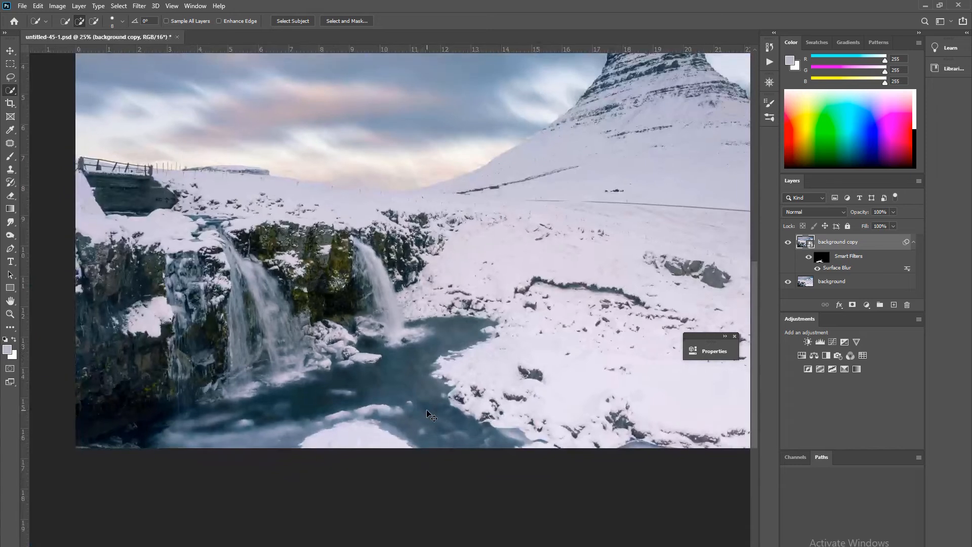
key("ctrl+plus")
key("ctrl+minus")
Step: Activate the Surface Blur's filter mask on the background copy and ready the Brush tool with black as the foreground colour
left_click(821, 260)
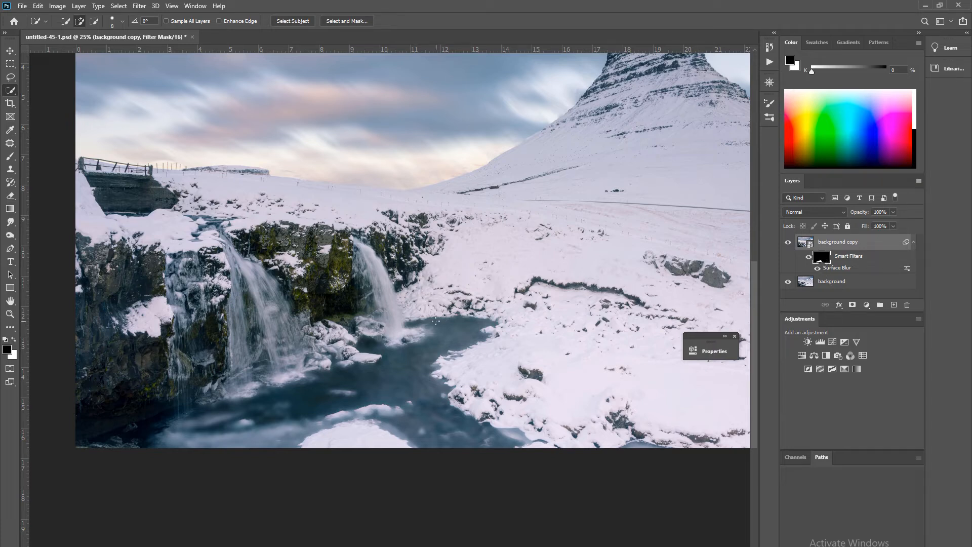
left_click(9, 159)
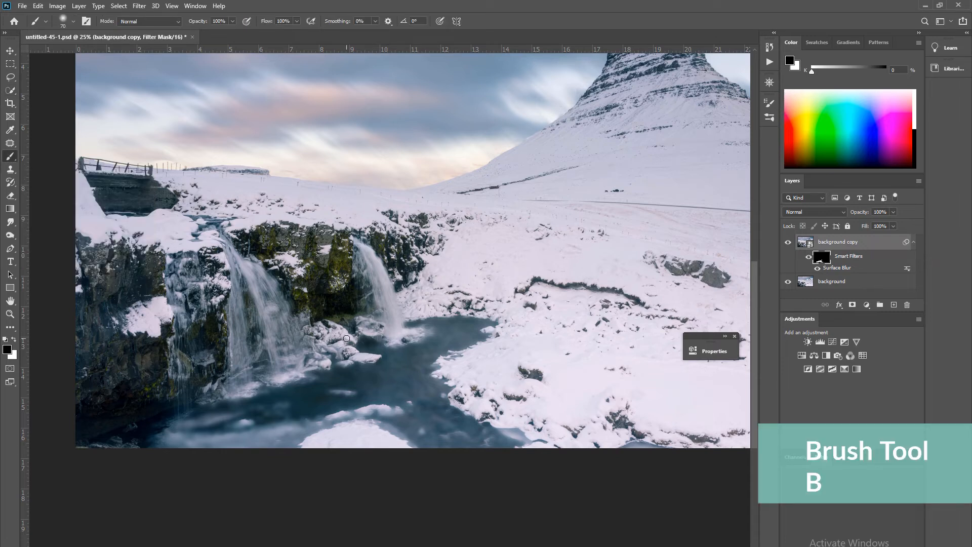
left_click(15, 342)
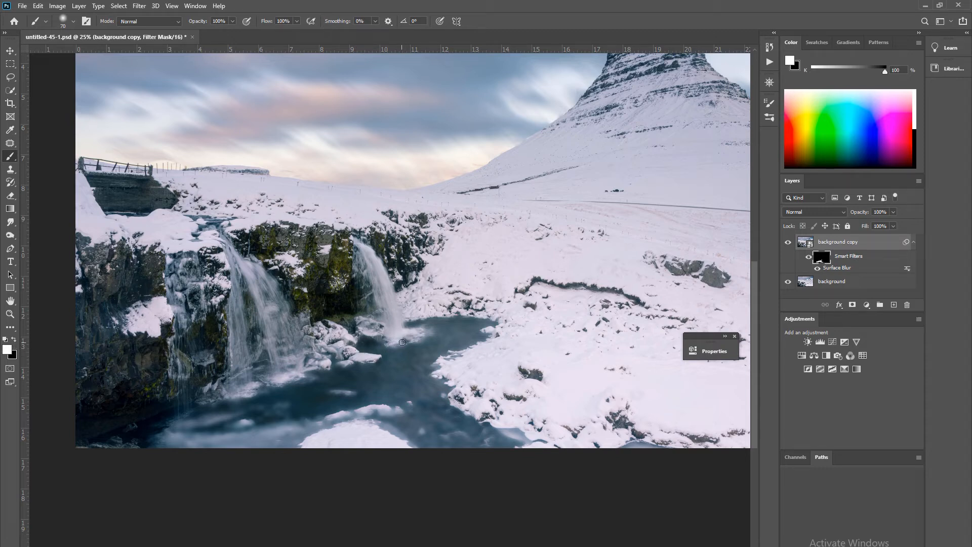
left_click(14, 341)
scroll(519, 298, "up", 2)
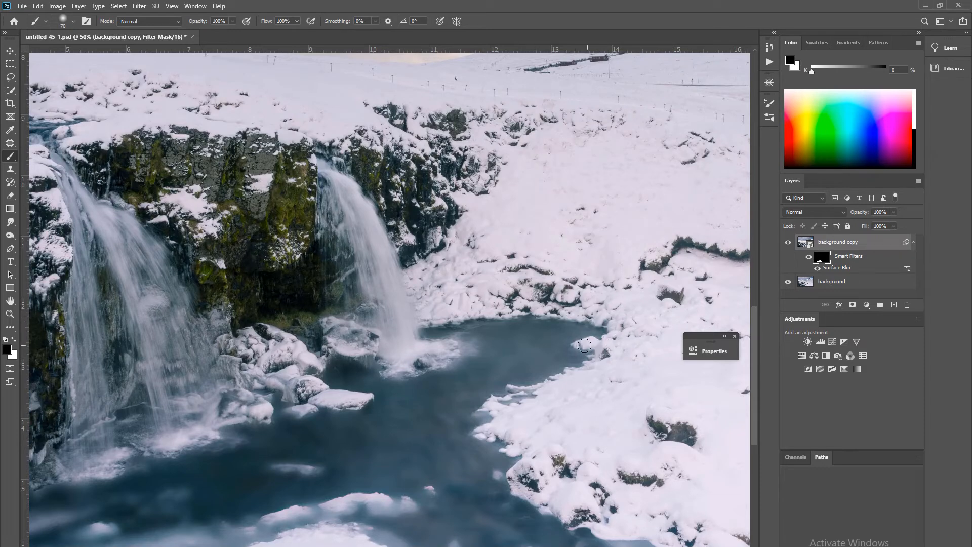
left_click_drag(515, 467, 591, 407)
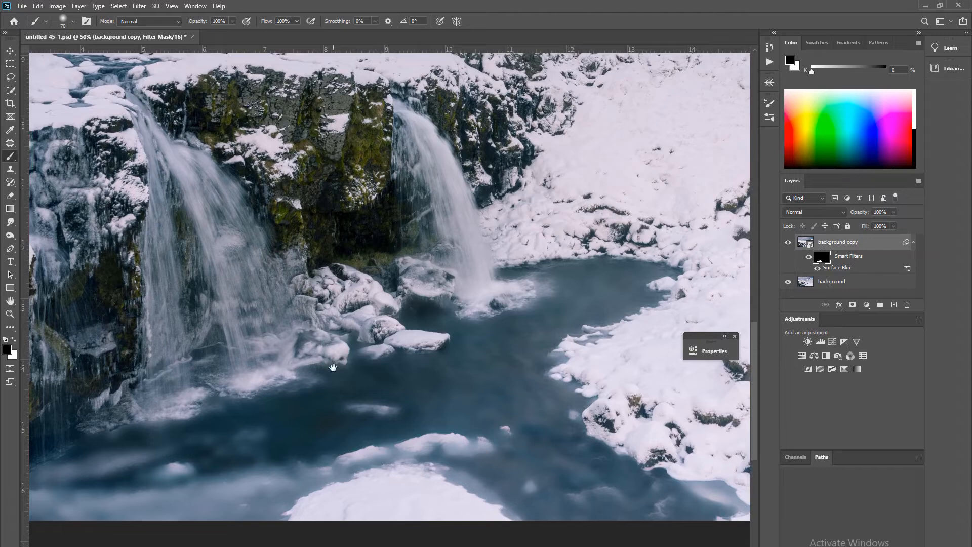
left_click_drag(343, 419, 379, 293)
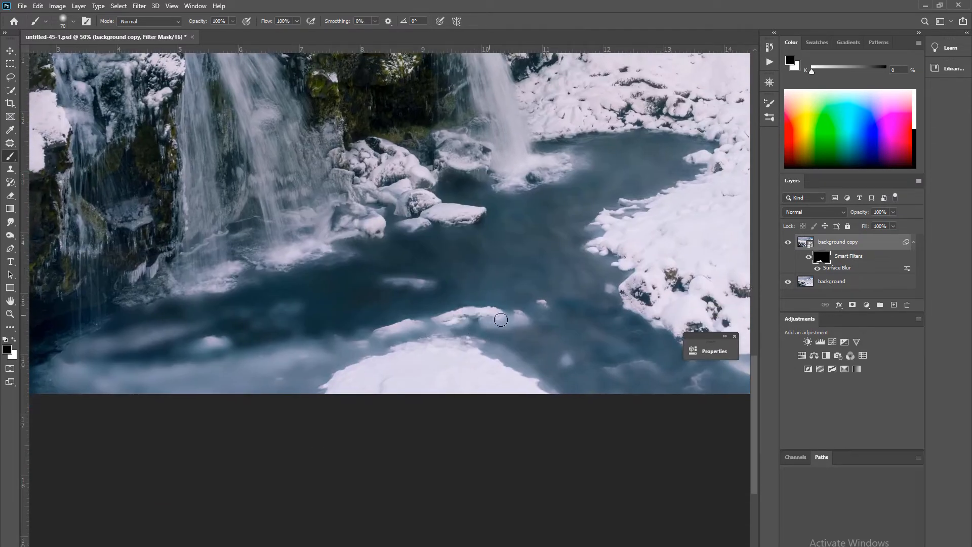
Step: Set the soft round brush to 40 px and paint black on the filter mask over the river's ice patches and rocky edges
key("bracketleft")
key("bracketleft")
key("bracketleft")
right_click(548, 270)
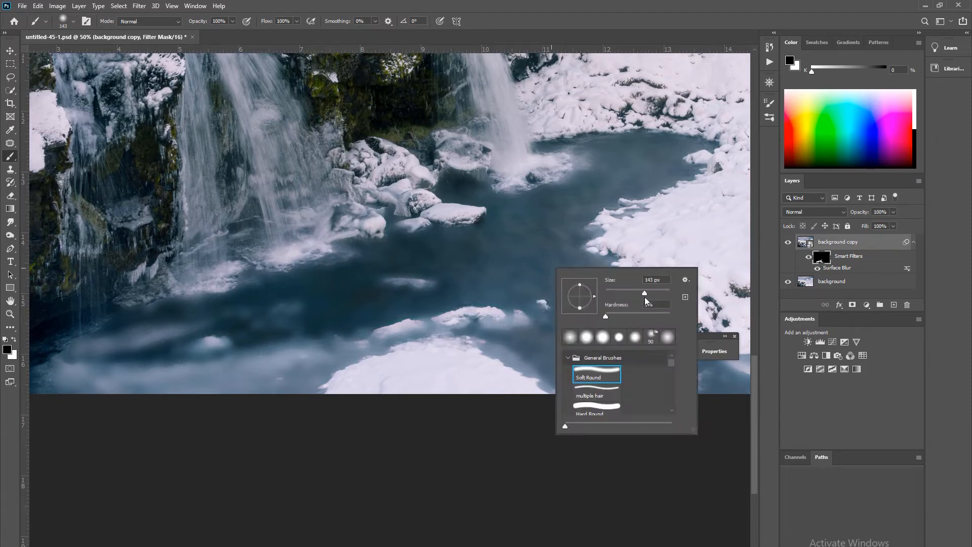
left_click_drag(620, 293, 623, 292)
left_click(632, 254)
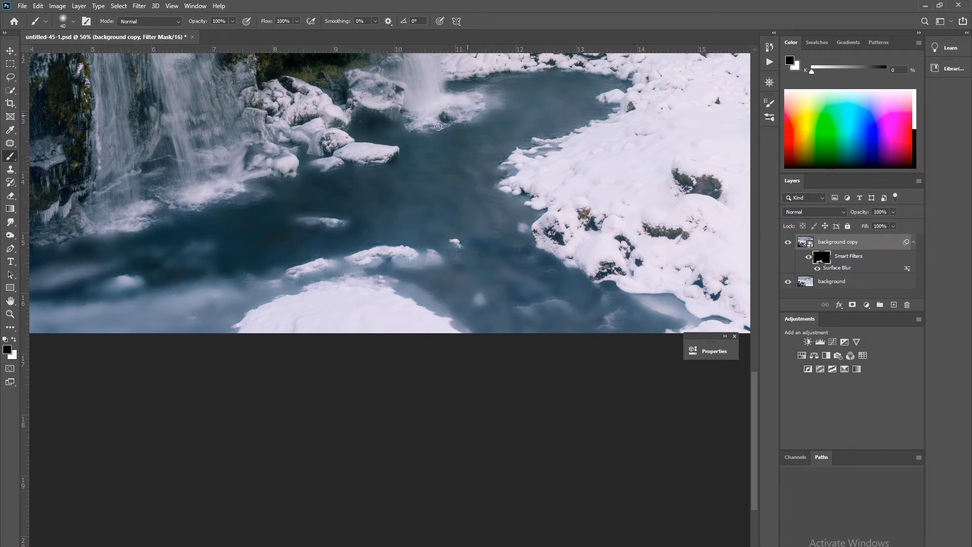
left_click_drag(422, 129, 443, 134)
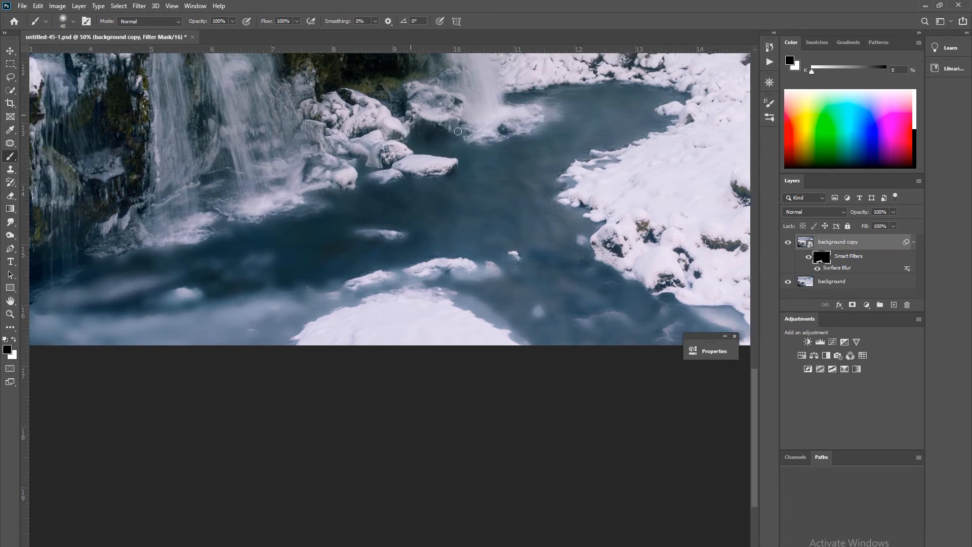
left_click_drag(404, 170, 459, 151)
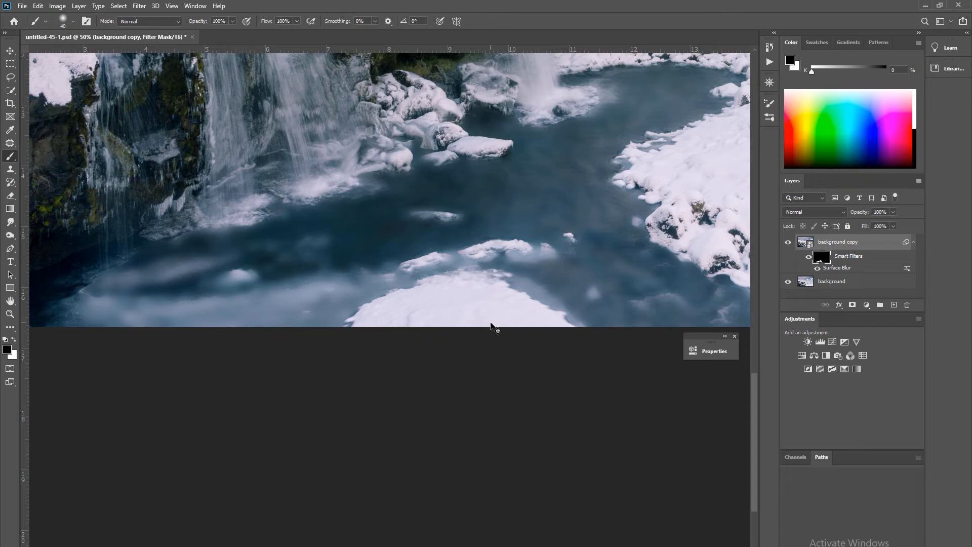
Step: Add a new layer above the background copy and name it "waterfalls"
scroll(491, 325, "down", 3)
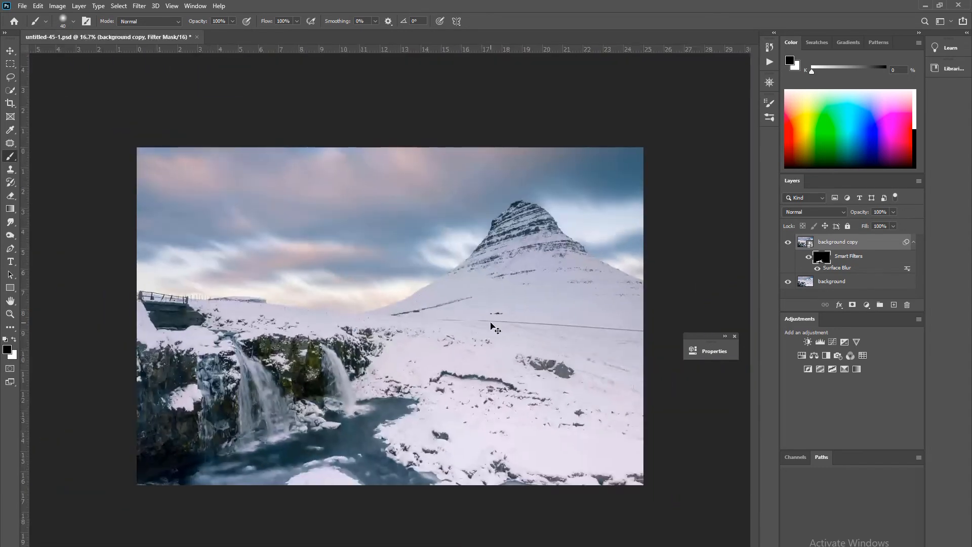
scroll(491, 325, "down", 1)
scroll(491, 325, "up", 1)
scroll(491, 325, "down", 1)
scroll(491, 325, "up", 2)
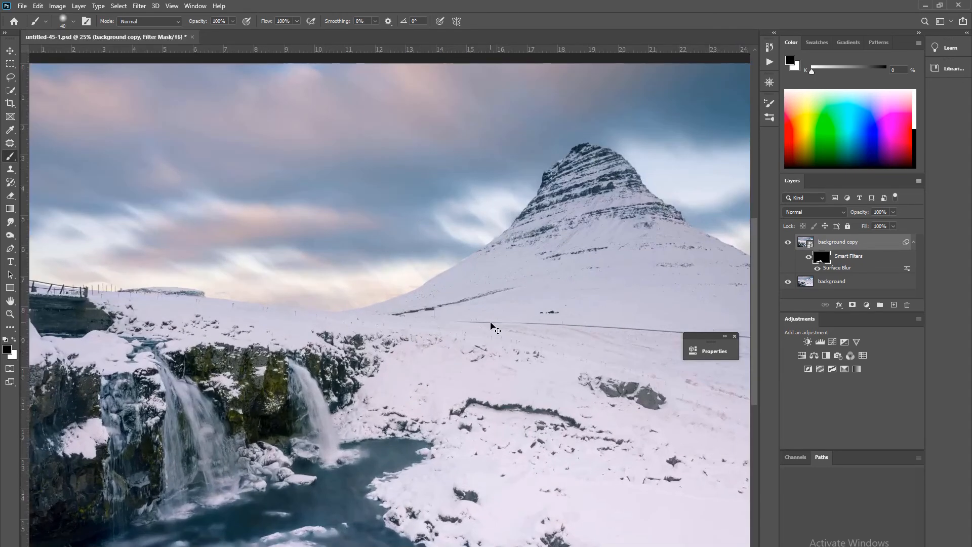
scroll(490, 325, "down", 1)
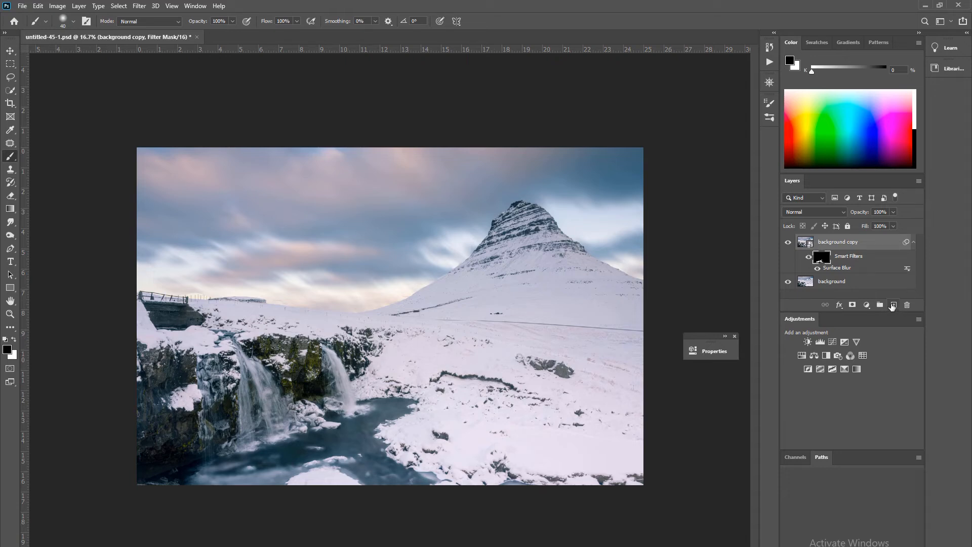
left_click(894, 309)
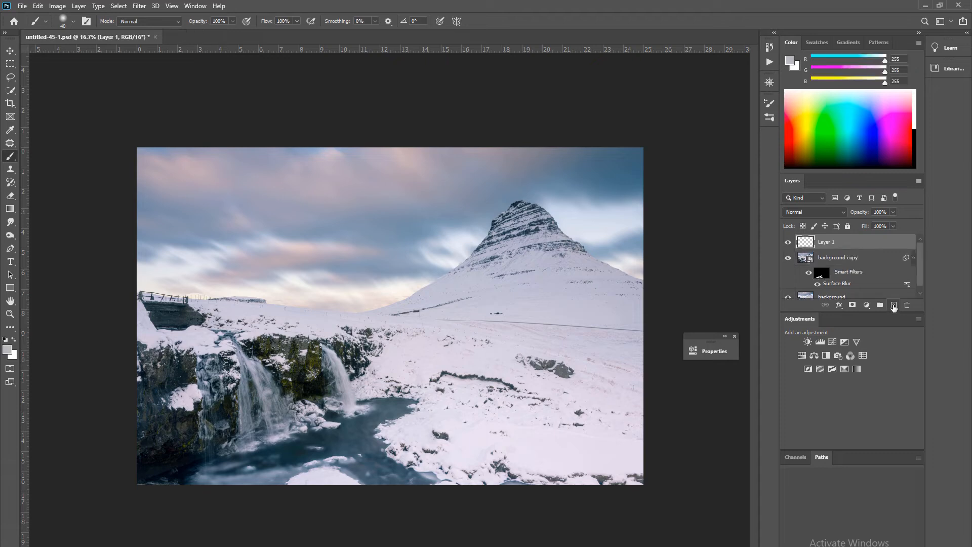
double_click(830, 243)
type("waterfalls")
key("Return")
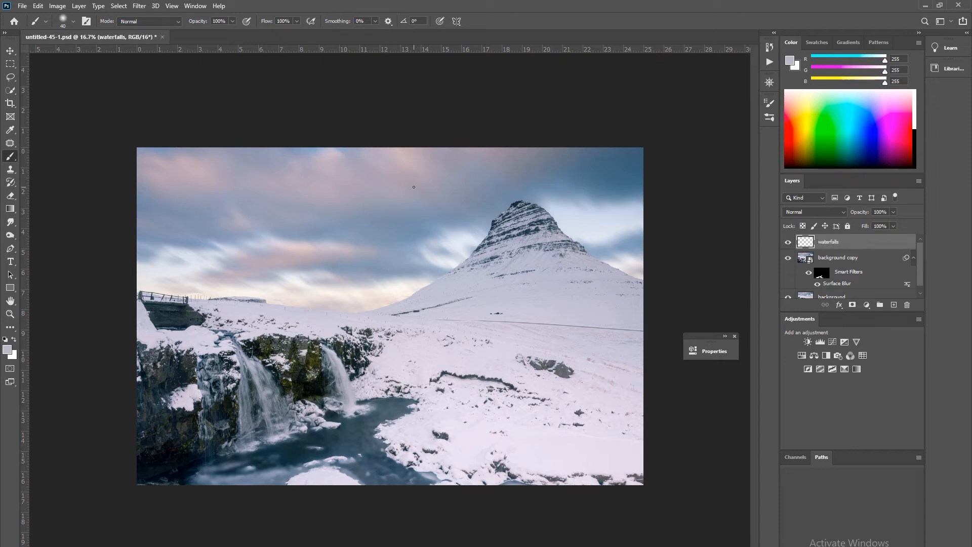
Step: Zoom in on the waterfalls and sample the Brush foreground colour from the right-hand waterfall, using a 3 by 3 Average sample size
right_click(11, 158)
left_click(12, 159)
key("ctrl+plus")
key("ctrl+plus")
key("ctrl+plus")
key("ctrl+plus")
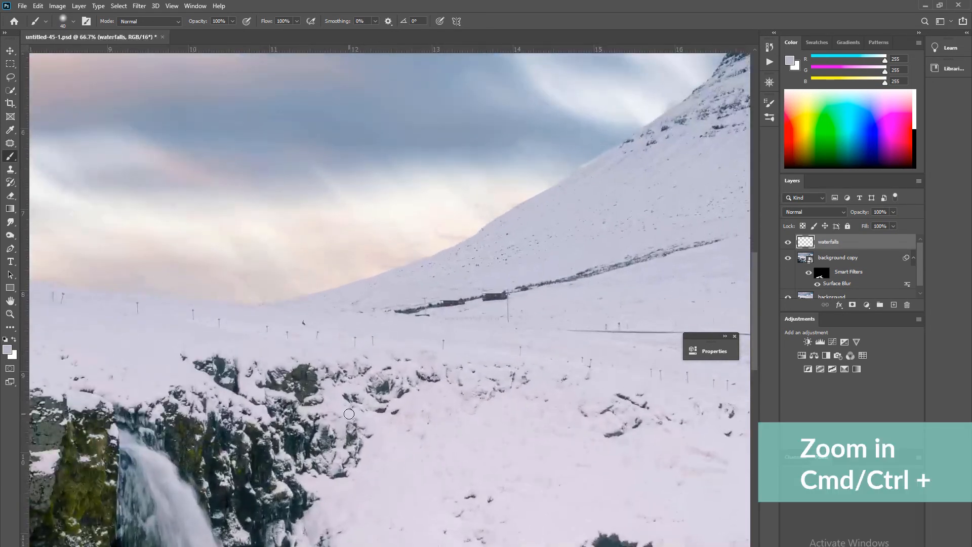
left_click_drag(354, 419, 500, 229)
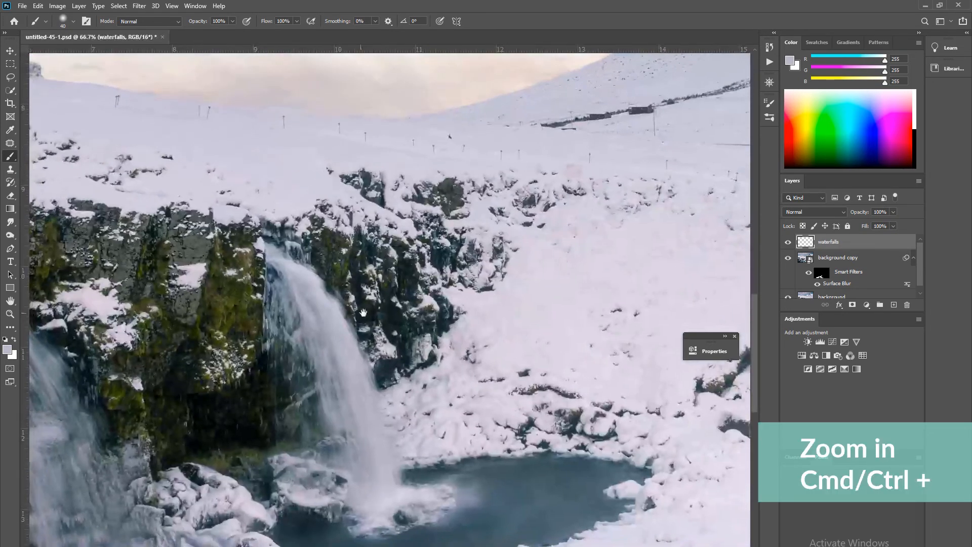
left_click_drag(379, 302, 522, 225)
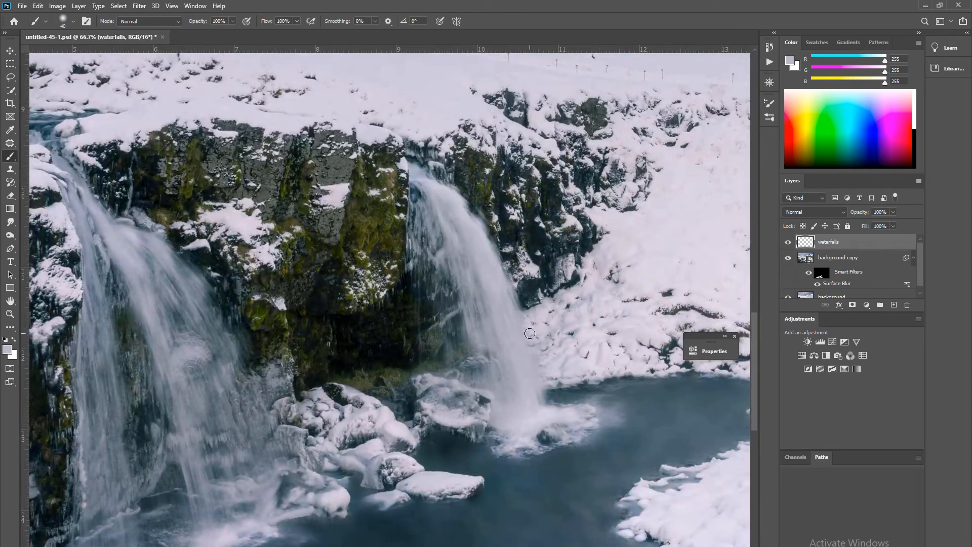
left_click(8, 349)
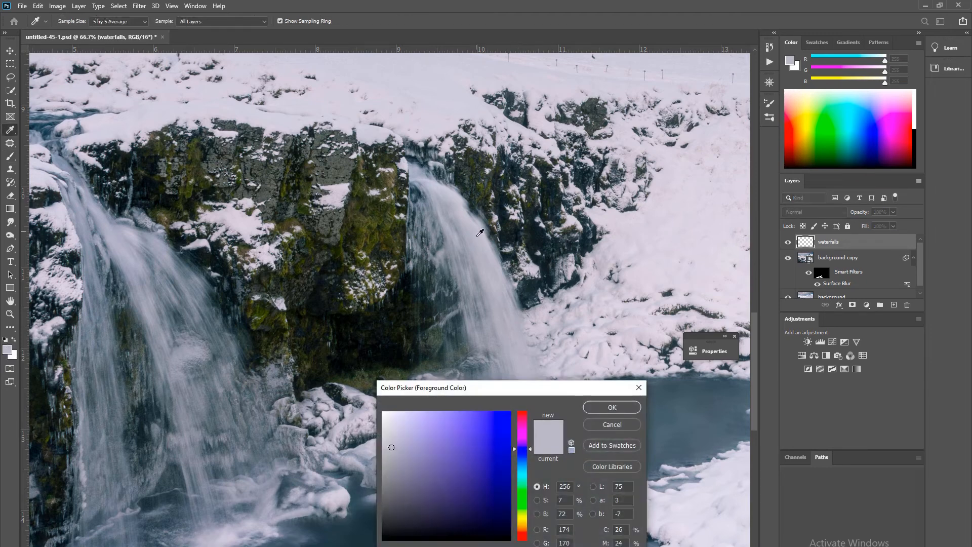
left_click(490, 256)
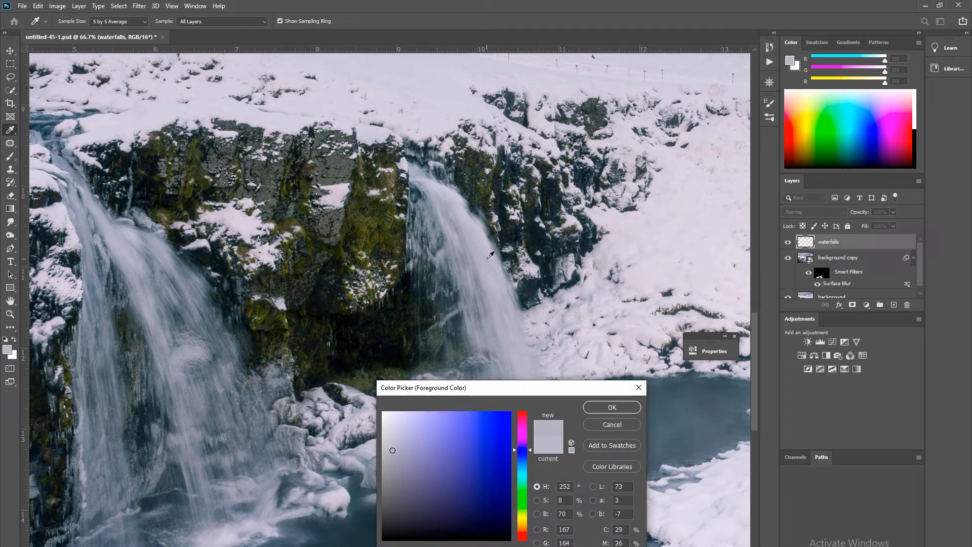
left_click(132, 23)
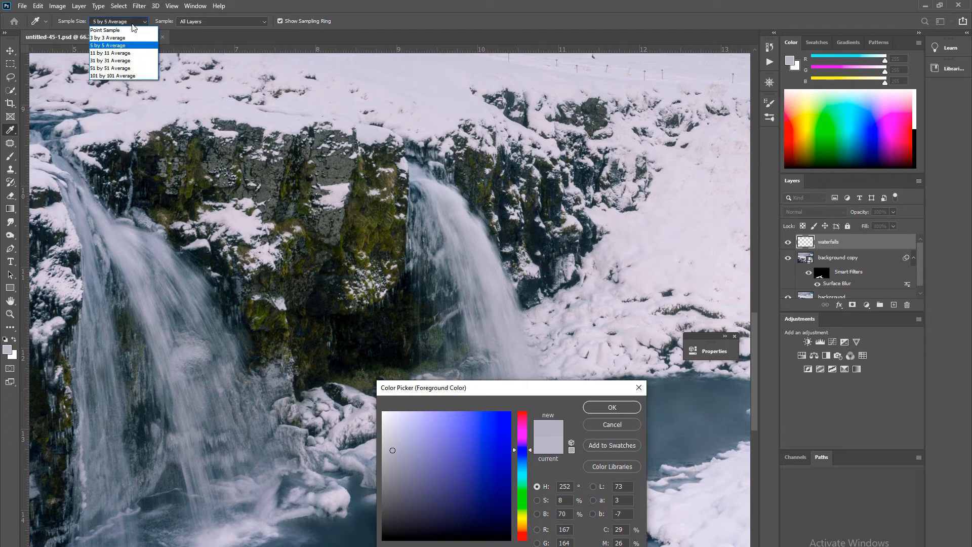
left_click(120, 39)
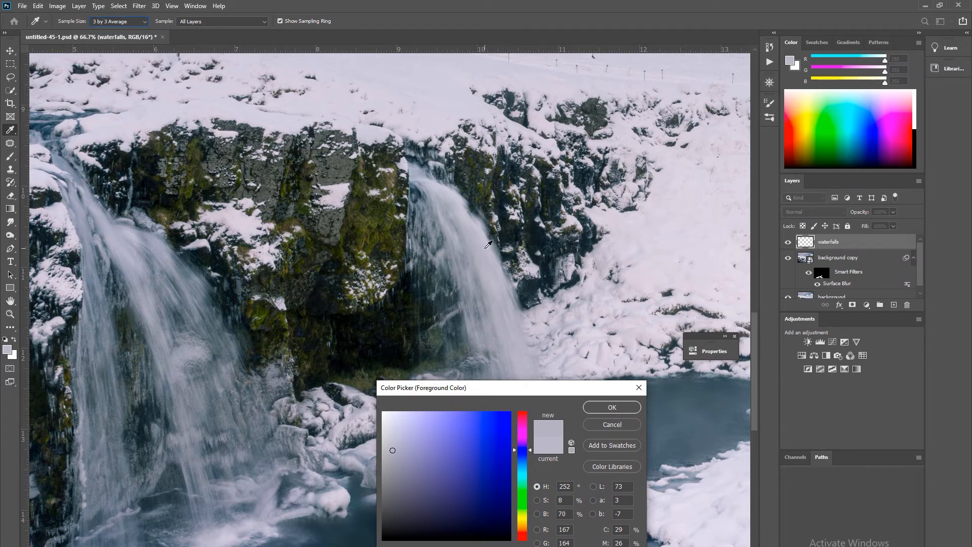
left_click(488, 245)
left_click(612, 408)
key("b")
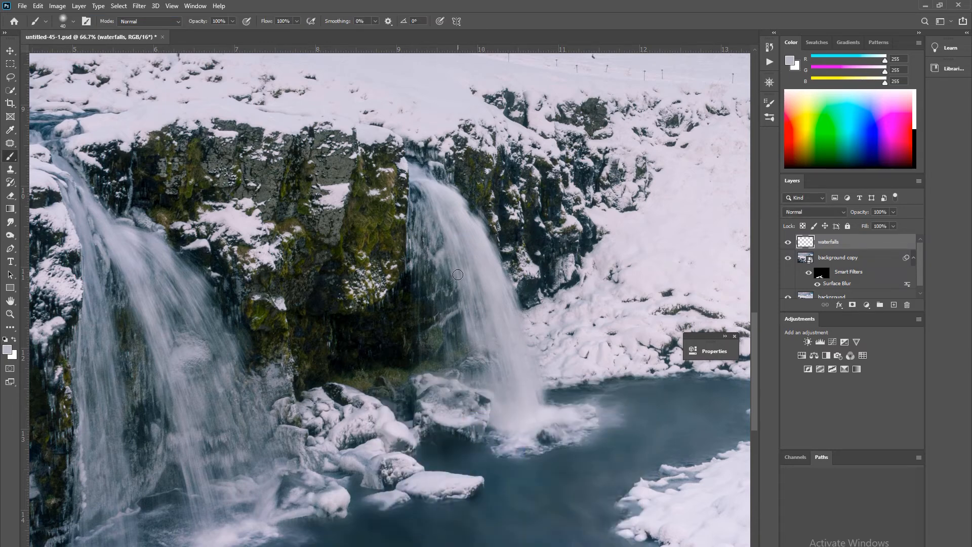
Step: Choose the Soft Round brush with 0% hardness and set its size to 72 px
right_click(448, 256)
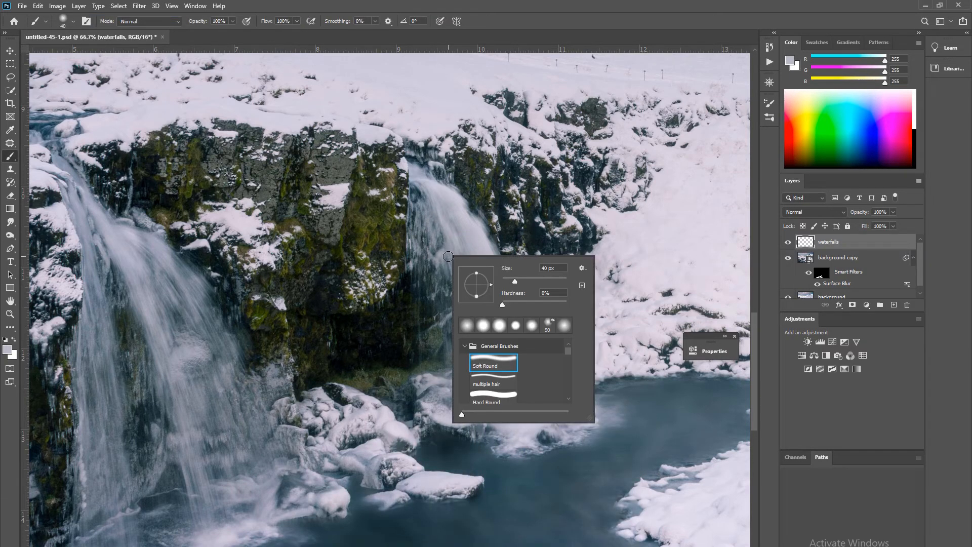
left_click(501, 361)
left_click_drag(512, 303, 473, 305)
left_click(514, 281)
key("Return")
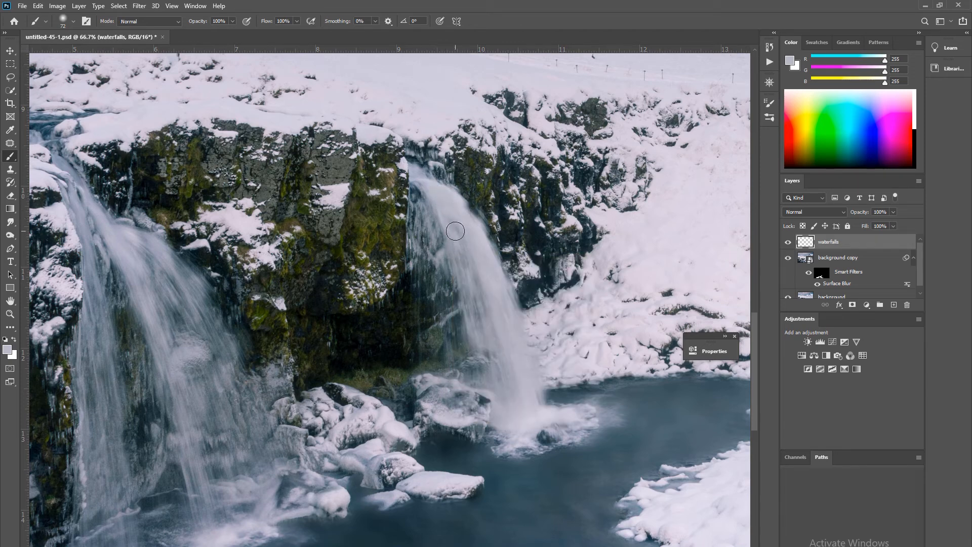
Step: Paint down the upper and middle part of the right-hand waterfall, varying the brush size between about 90 and 150 px
key("bracketright")
key("bracketright")
key("bracketright")
key("bracketright")
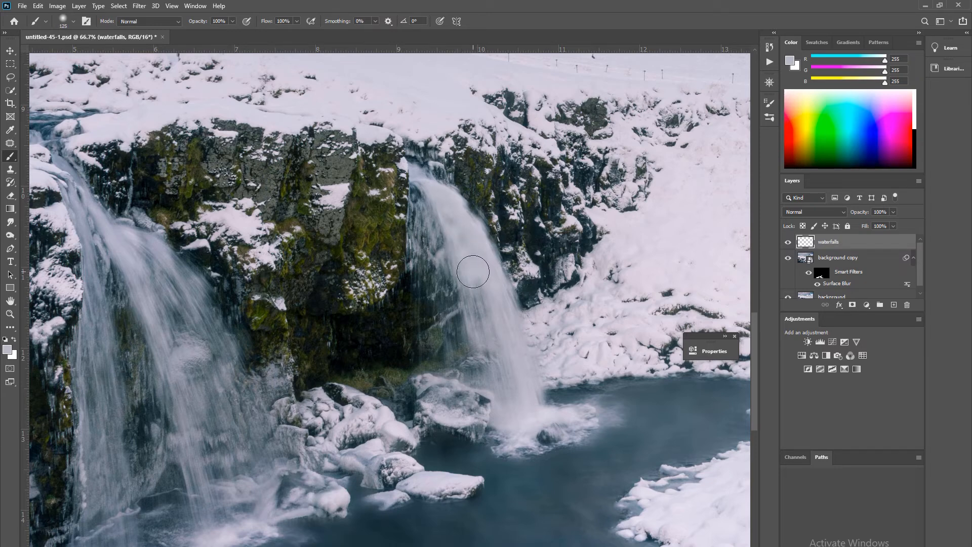
key("bracketleft")
key("bracketleft")
key("bracketleft")
key("bracketright")
key("bracketright")
key("bracketright")
key("bracketright")
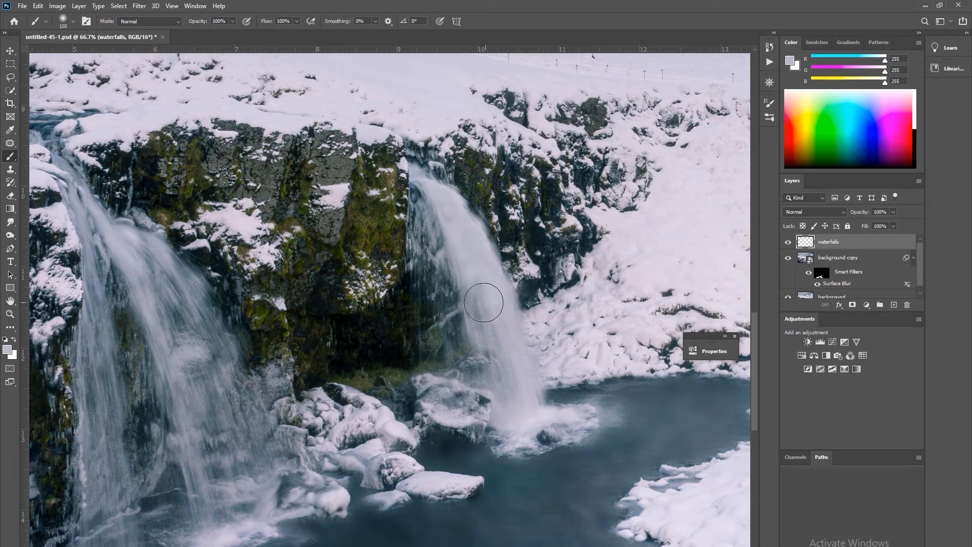
key("bracketleft")
key("bracketleft")
key("bracketleft")
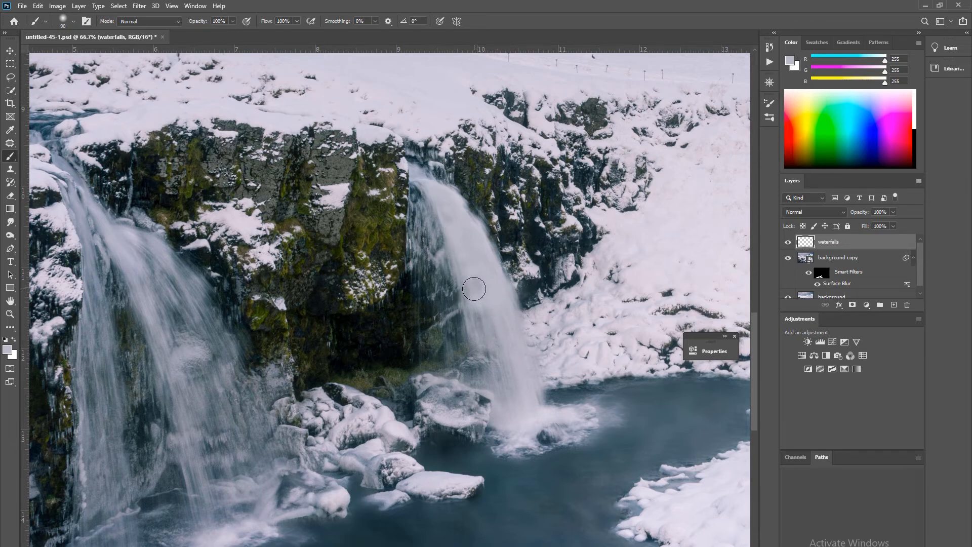
key("bracketright")
key("bracketright")
key("bracketright")
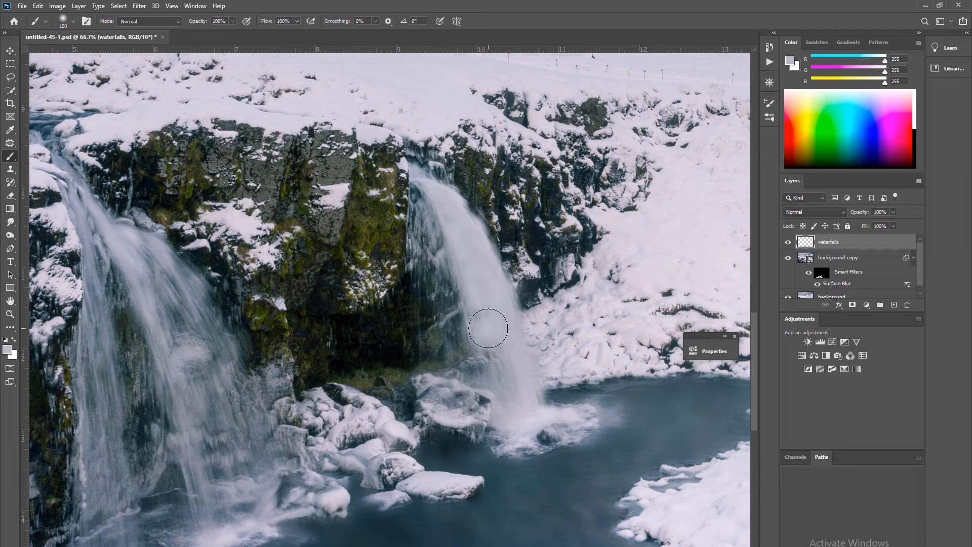
key("bracketleft")
key("bracketleft")
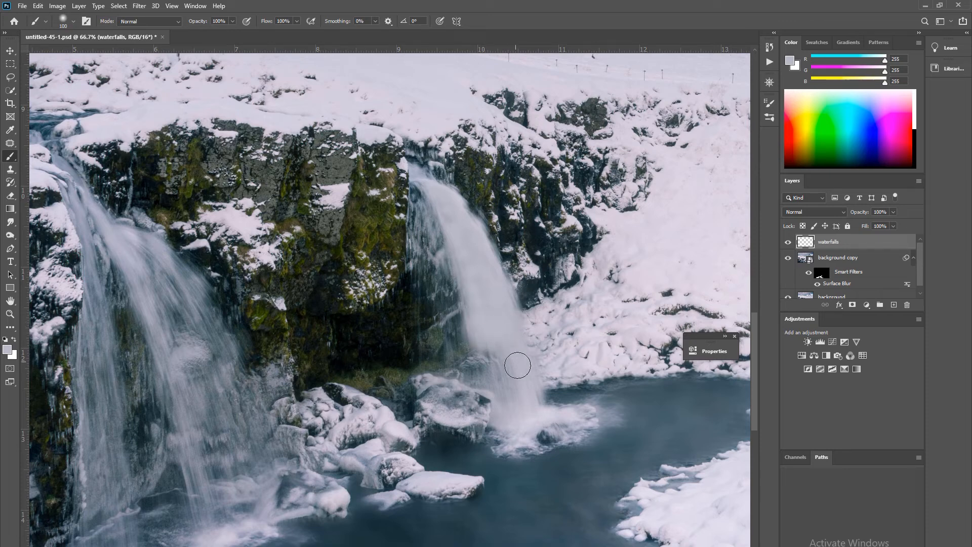
Step: Paint over the base of the right-hand waterfall where it meets the river, with a brush of about 175 to 200 px
key("bracketright")
key("bracketright")
key("bracketright")
key("bracketright")
left_click(504, 374)
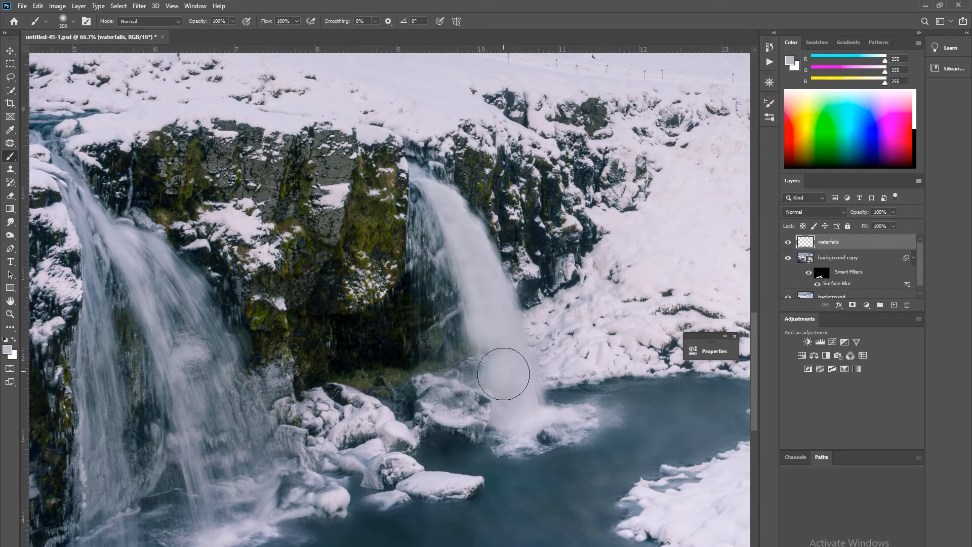
key("bracketleft")
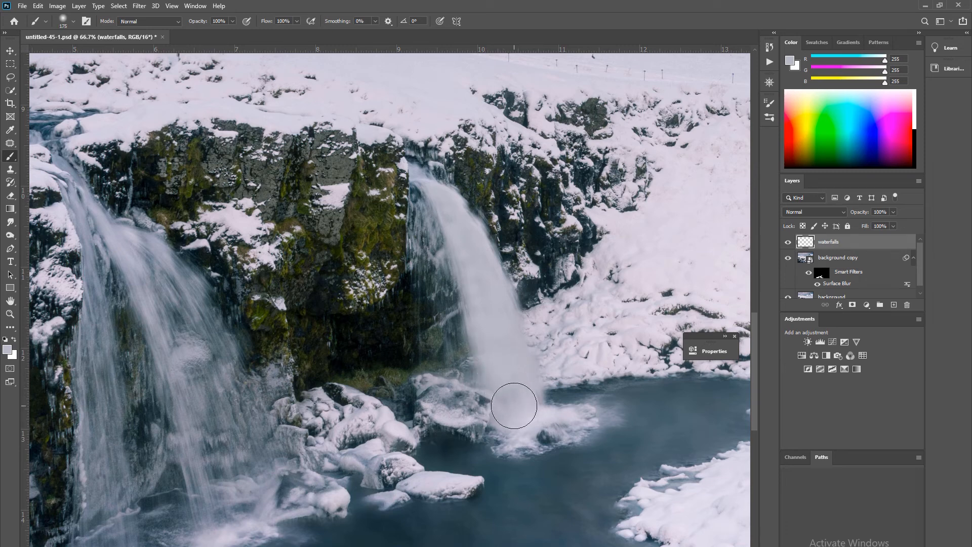
key("bracketright")
left_click(504, 404)
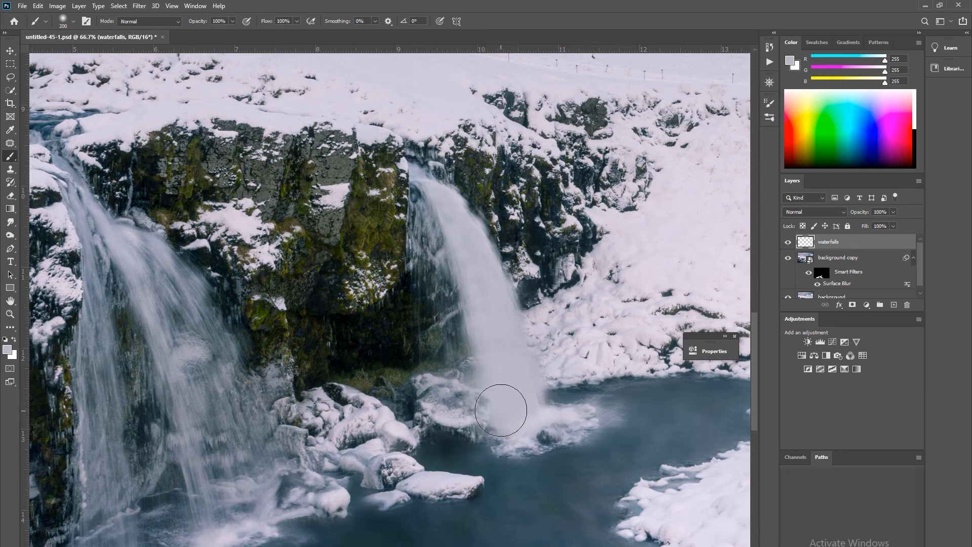
key("bracketleft")
key("bracketleft")
Step: Sample a new foreground colour from the upper part of the larger left-hand waterfall and return to the Brush tool
left_click_drag(397, 371, 583, 353)
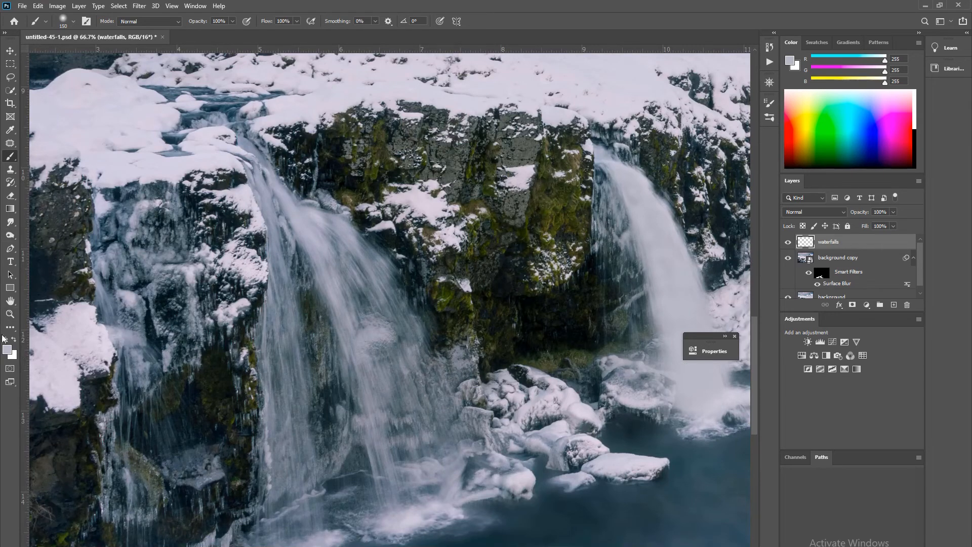
left_click(8, 350)
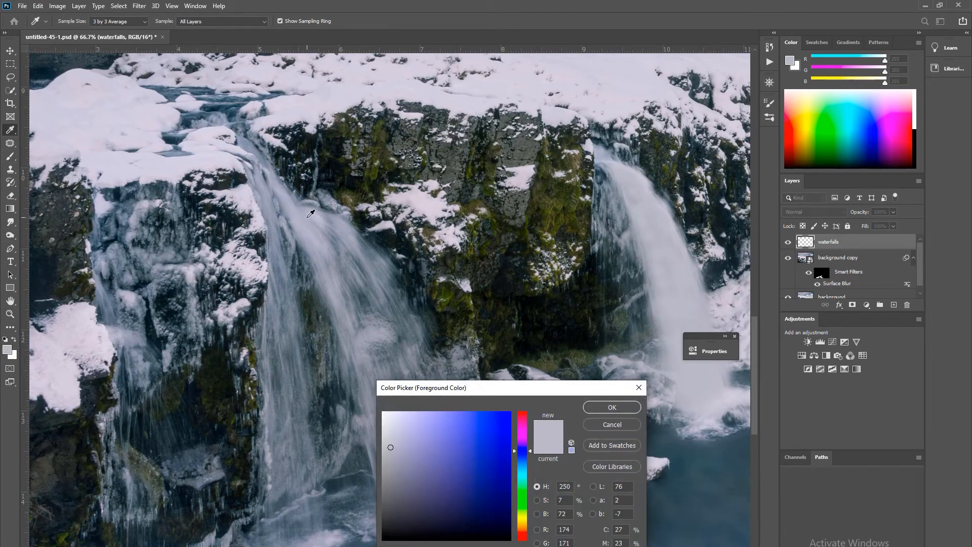
left_click(310, 232)
left_click(318, 237)
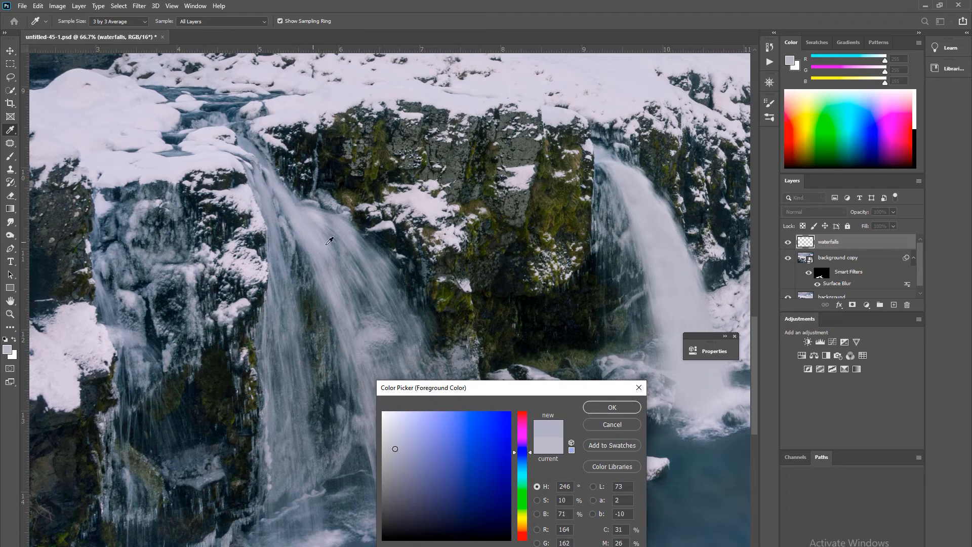
left_click(316, 233)
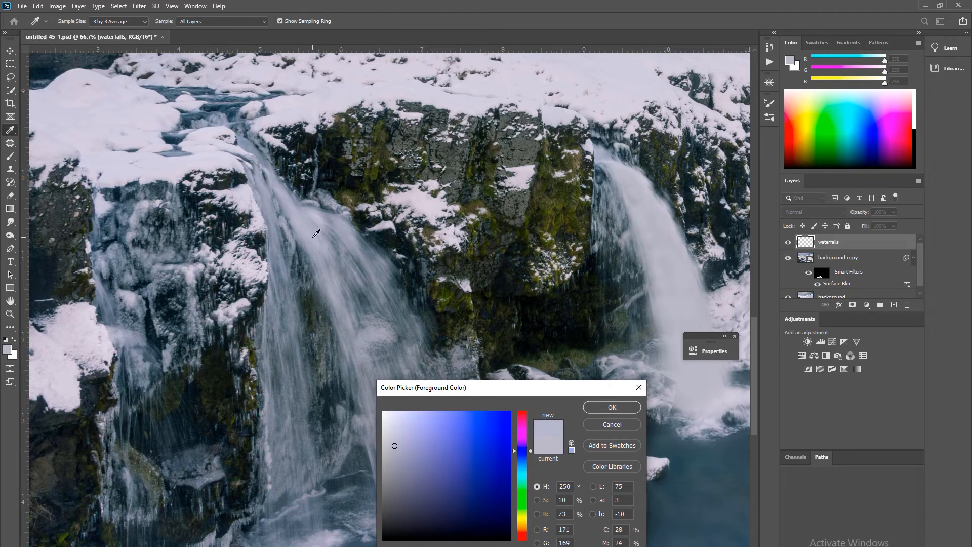
left_click(612, 407)
key("b")
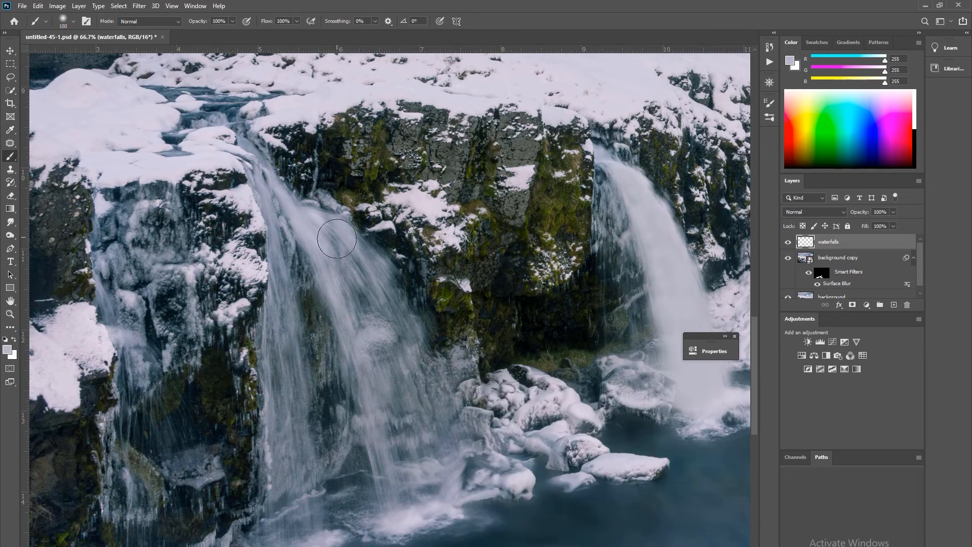
Step: Paint down the main stream of the left-hand waterfall and over the lower part of its narrow left stream
mouse_move(310, 226)
left_mouse_down()
mouse_move(357, 263)
mouse_move(392, 321)
mouse_move(393, 301)
mouse_move(342, 303)
mouse_move(329, 265)
mouse_move(373, 355)
mouse_move(368, 390)
mouse_move(388, 380)
mouse_move(397, 397)
mouse_move(401, 462)
mouse_move(409, 448)
mouse_move(412, 467)
mouse_move(374, 486)
left_mouse_up()
key("bracketright")
key("bracketright")
key("bracketright")
key("bracketleft")
key("bracketright")
mouse_move(311, 494)
left_mouse_down()
mouse_move(294, 520)
mouse_move(280, 365)
left_mouse_up()
Step: Reduce the brush to 80 px and paint the upper part of the narrow left stream, enlarging the brush down the fall
key("bracketleft")
key("bracketleft")
key("bracketleft")
key("bracketleft")
key("bracketleft")
key("bracketleft")
key("bracketleft")
key("bracketleft")
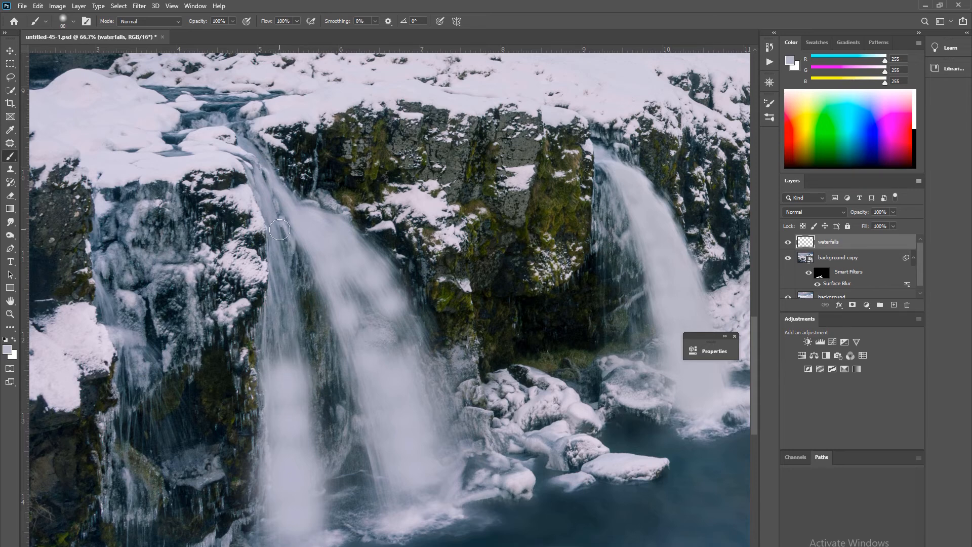
left_click_drag(276, 248, 281, 288)
key("bracketright")
key("bracketright")
key("bracketright")
key("bracketright")
left_click(282, 287)
key("bracketright")
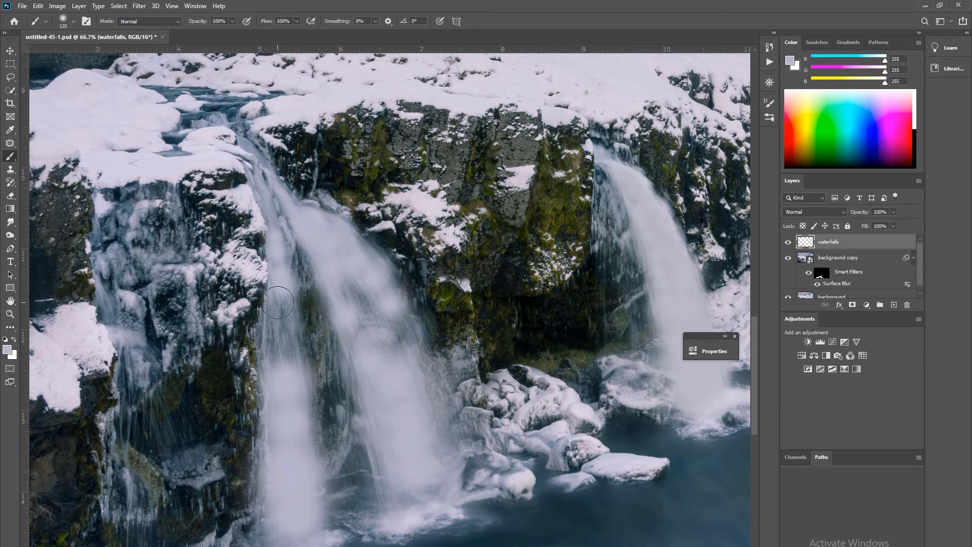
Step: Fill in the middle of the narrow left stream, increasing the brush size from 125 to 200 px down the fall
left_click(279, 304)
left_click(281, 310)
left_click(281, 332)
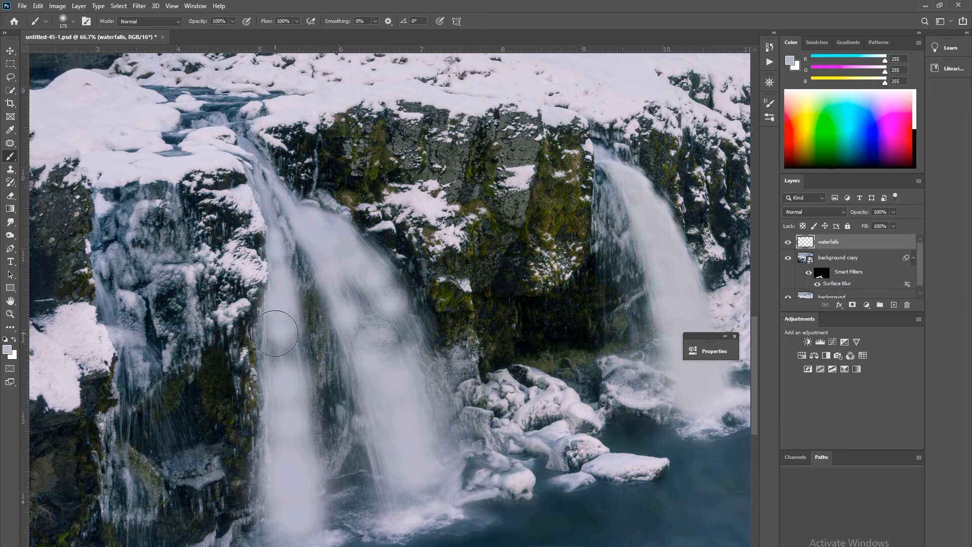
left_click(275, 331)
key("bracketright")
key("bracketright")
left_click(284, 349)
left_click(284, 369)
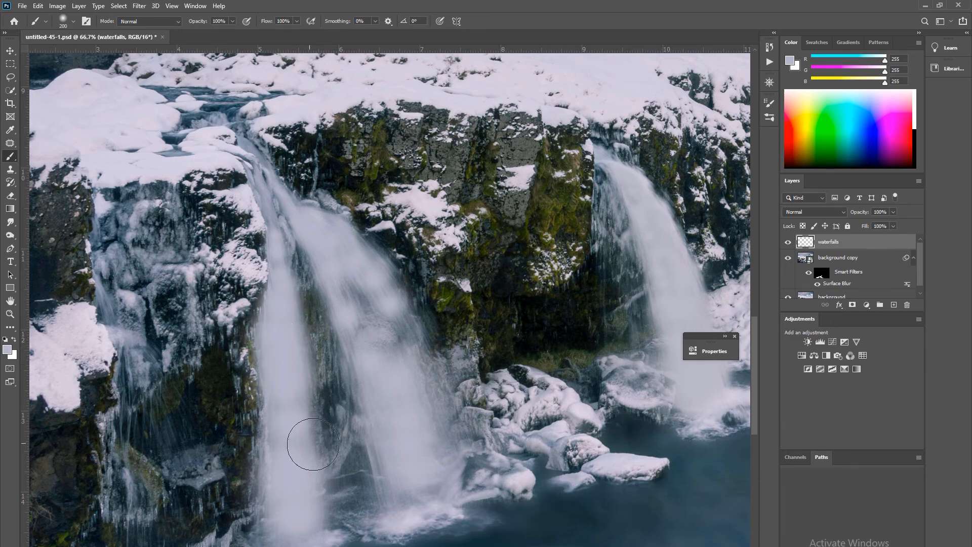
Step: Even out the patchy middle section of the left-hand waterfall's main stream with brush dabs between 175 and 250 px
key("bracketleft")
key("bracketleft")
left_click(356, 294)
left_click(367, 317)
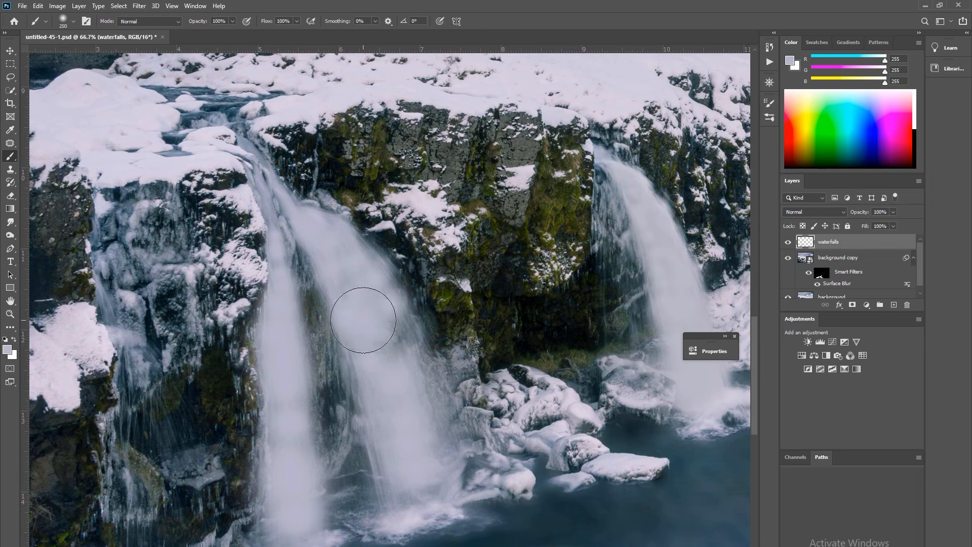
key("bracketright")
left_click(386, 338)
left_click(395, 338)
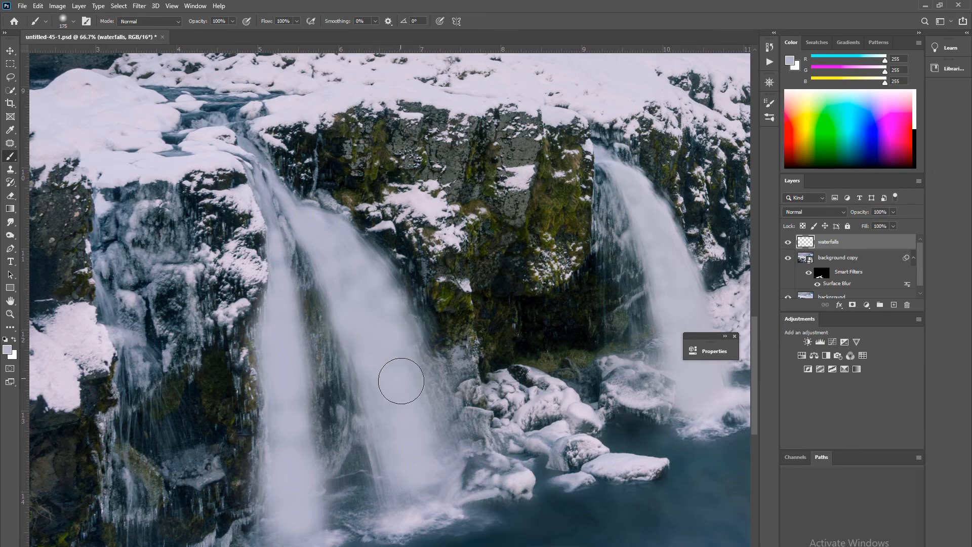
Step: Apply a Motion Blur to the waterfalls layer with an angle of -72° and a distance of 173 pixels
key("ctrl+minus")
key("ctrl+minus")
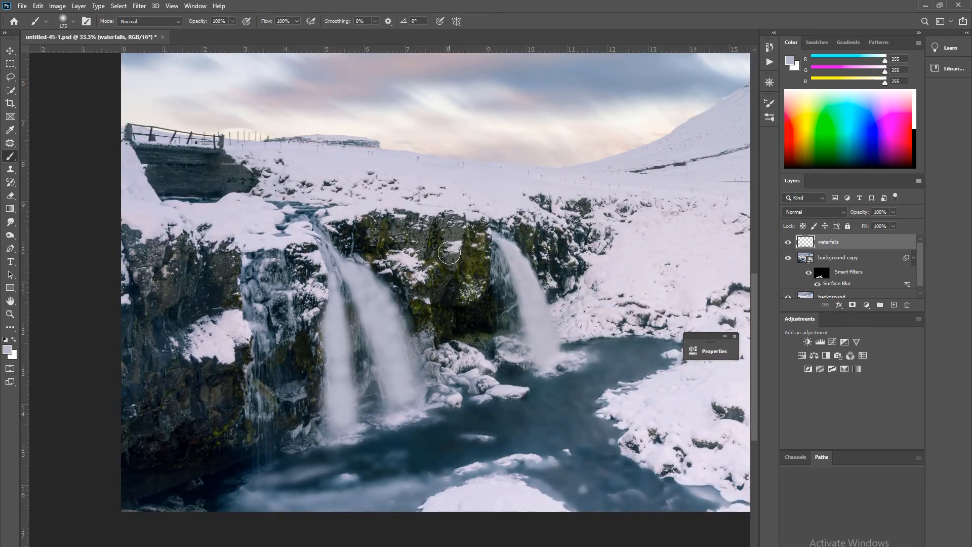
left_click(145, 7)
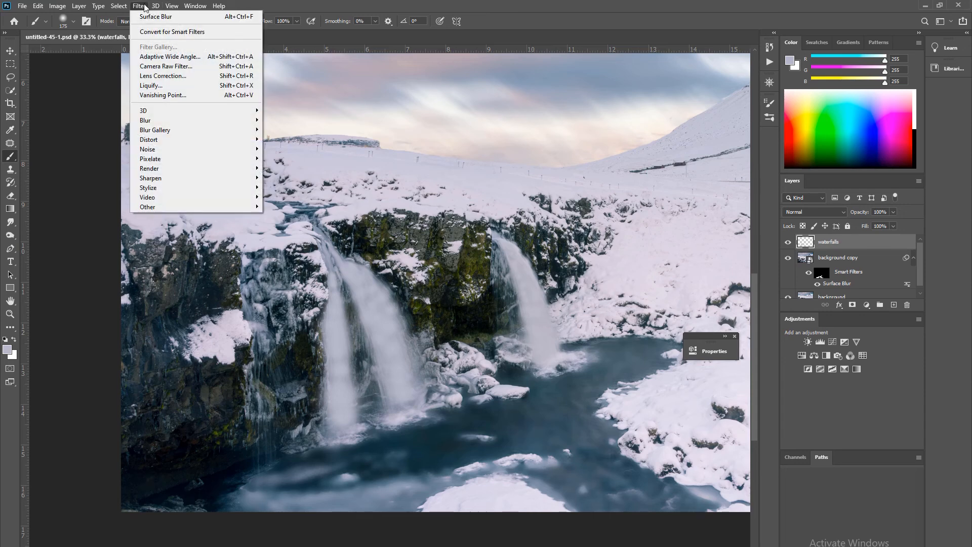
mouse_move(198, 123)
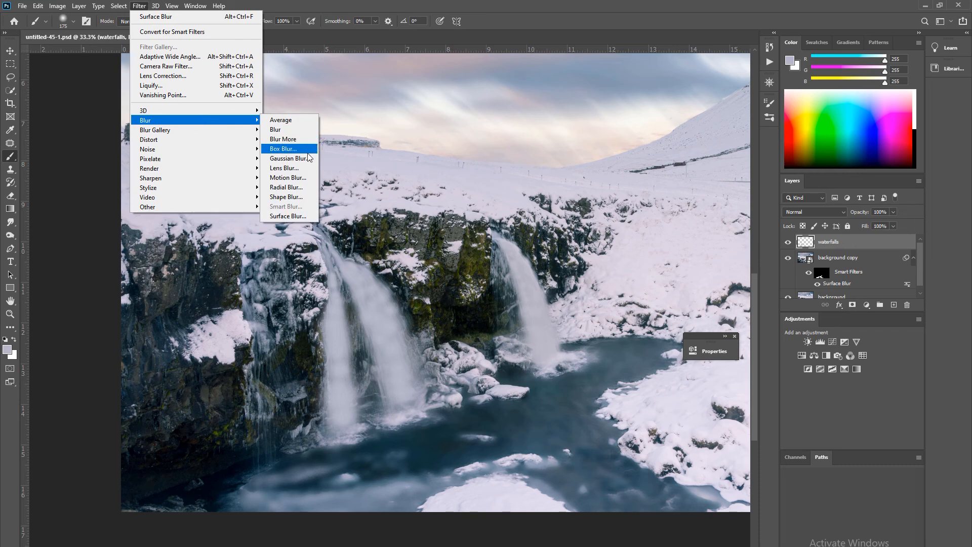
left_click(304, 178)
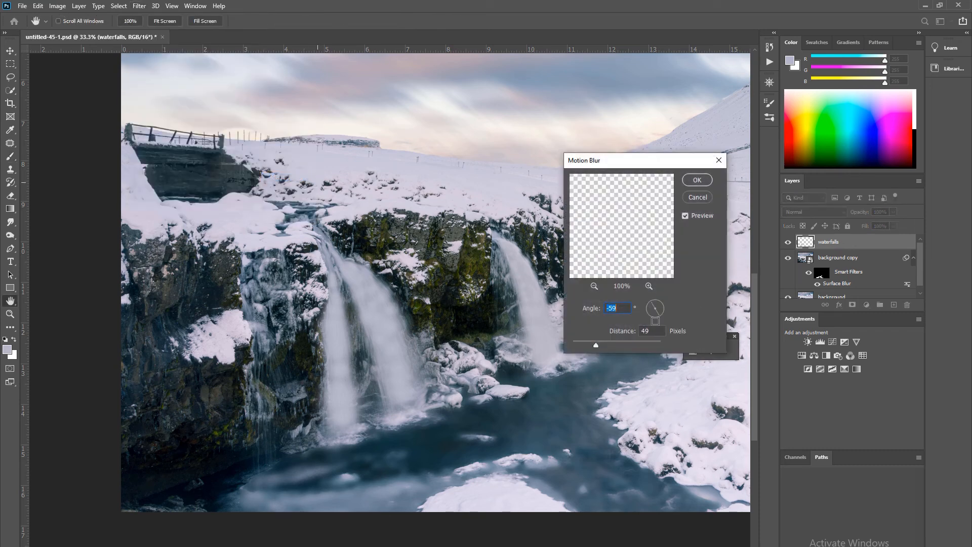
left_click_drag(657, 312, 658, 320)
mouse_move(600, 343)
left_mouse_down()
mouse_move(630, 344)
mouse_move(581, 344)
mouse_move(614, 342)
left_mouse_up()
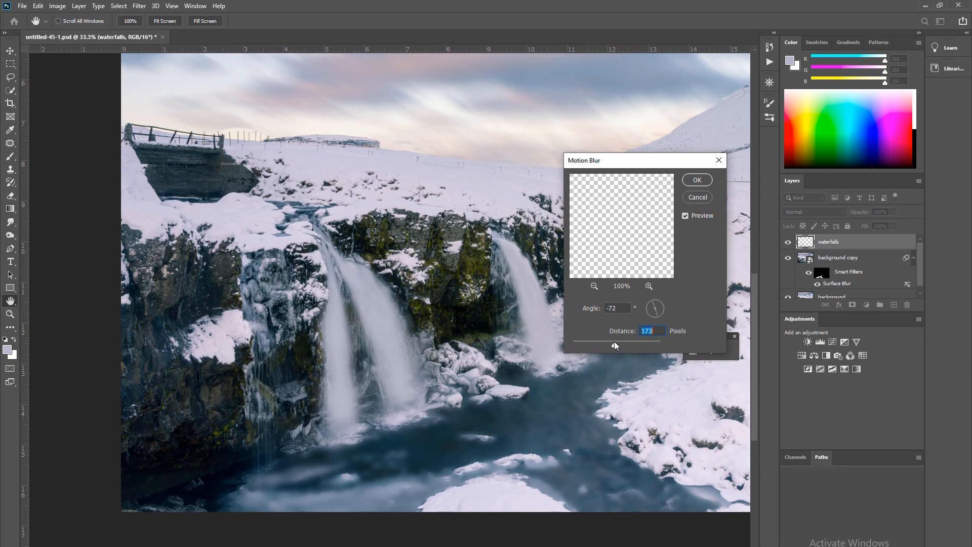
left_click(696, 180)
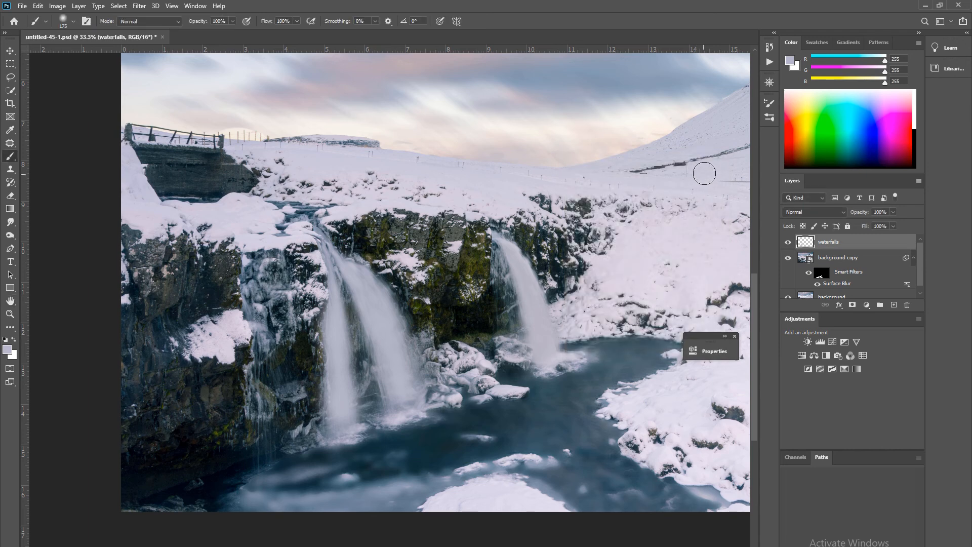
Step: Set the waterfalls layer's blend mode to Screen and lower its opacity to 34%
left_click(830, 211)
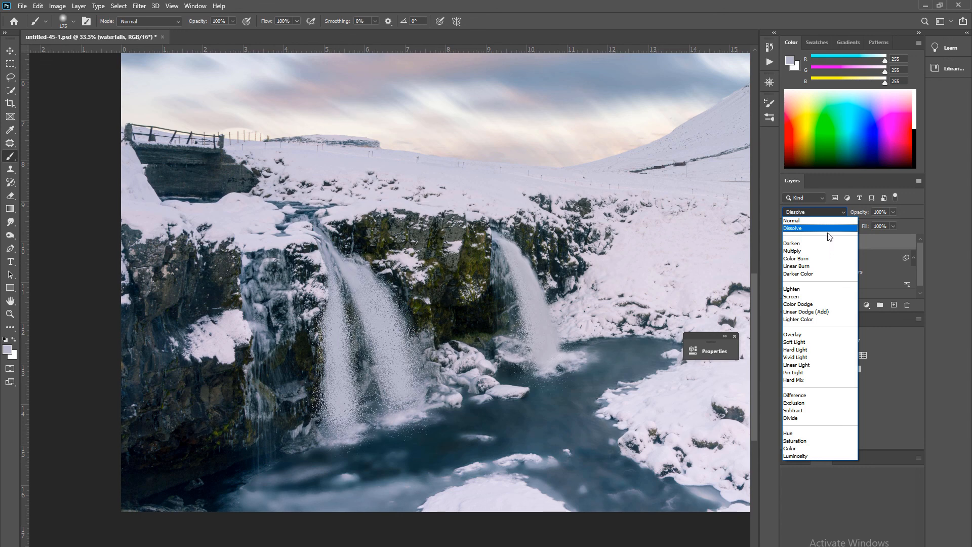
left_click(831, 206)
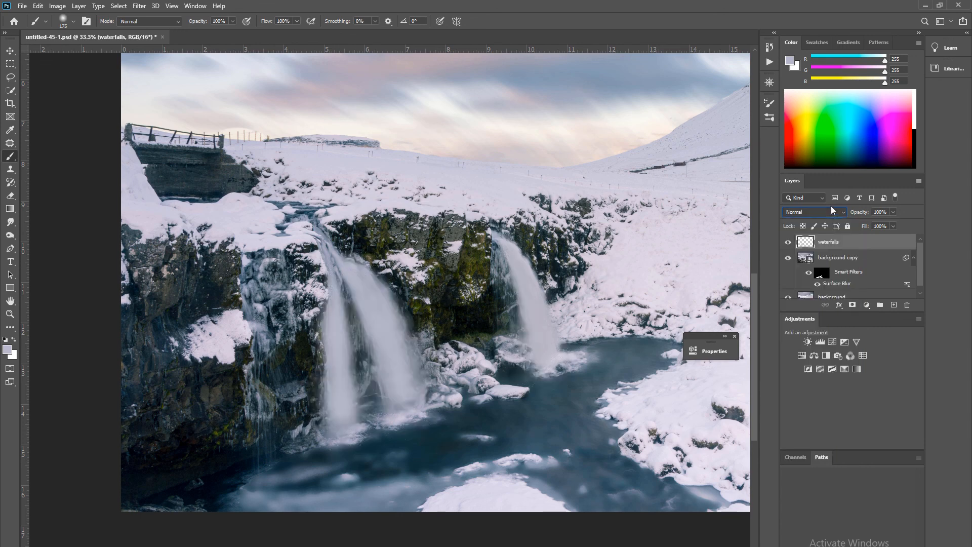
left_click(827, 209)
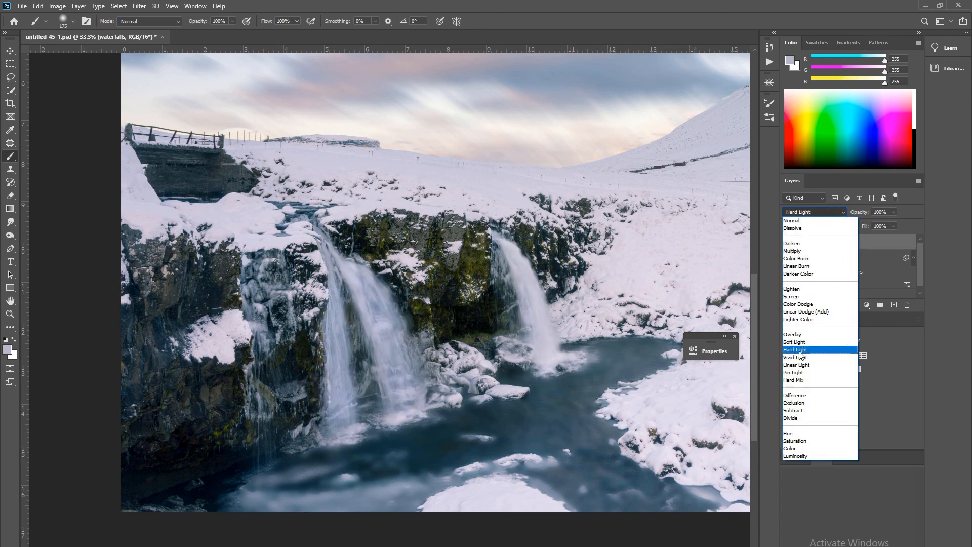
left_click(802, 298)
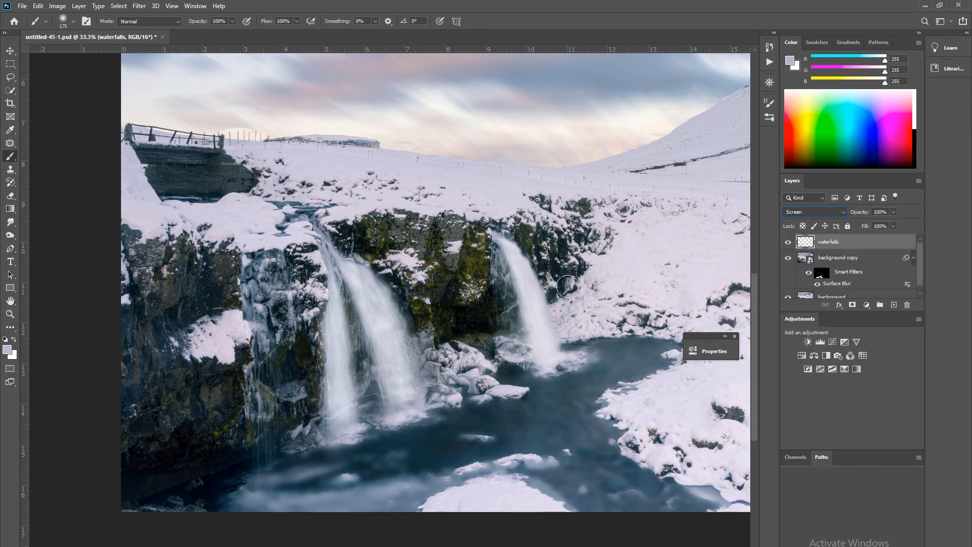
key("ctrl+minus")
key("ctrl+minus")
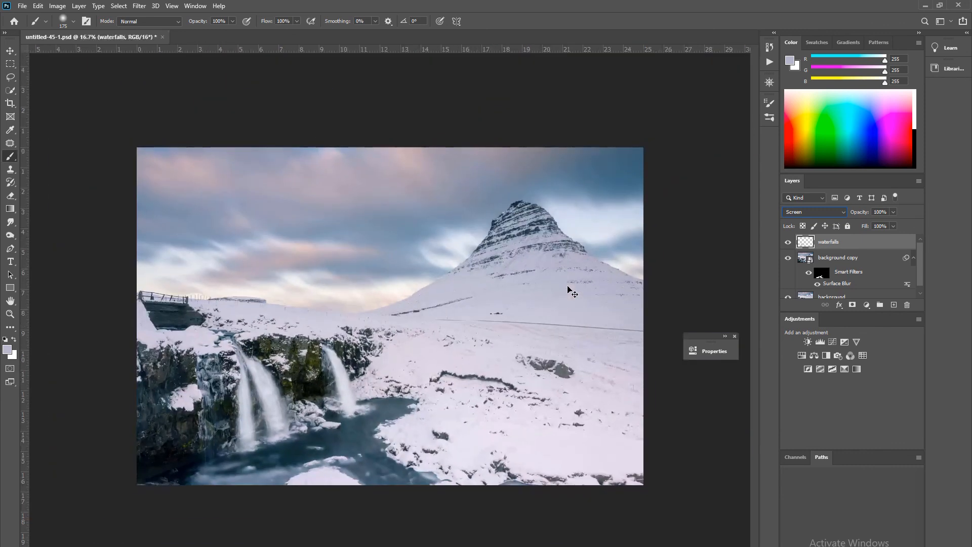
left_click(892, 213)
left_click_drag(899, 223, 862, 224)
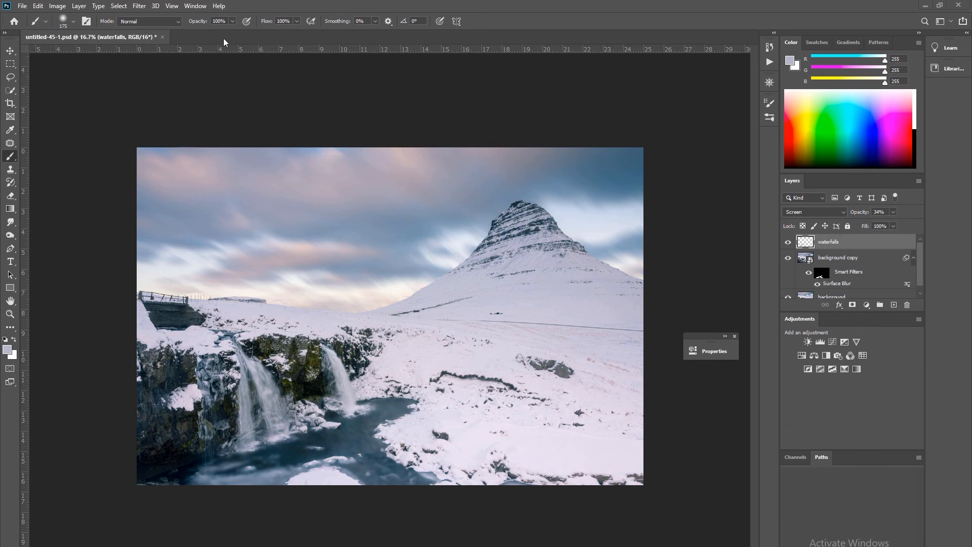
Step: Compare the original photo with the finished edit by reverting to the opening history snapshot and returning to the latest history state
left_click(195, 6)
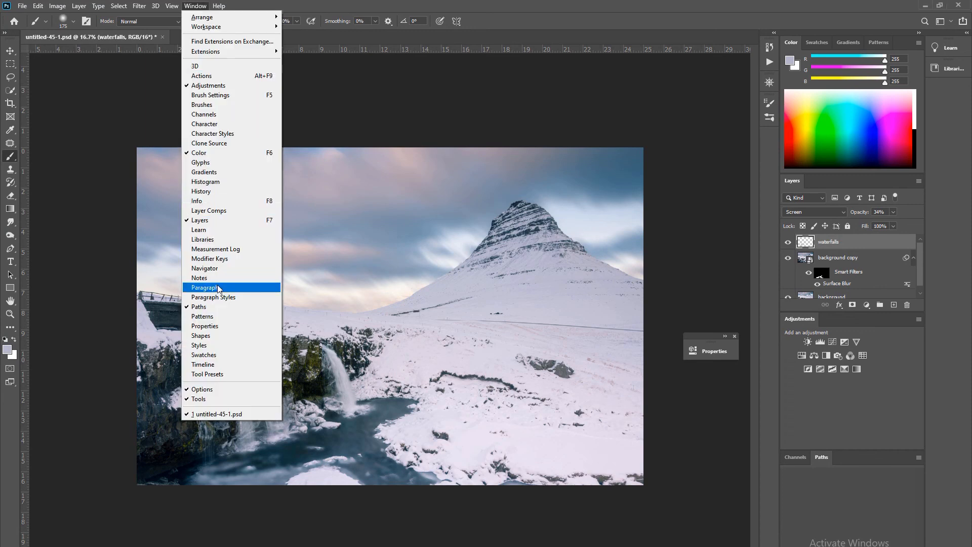
left_click(217, 192)
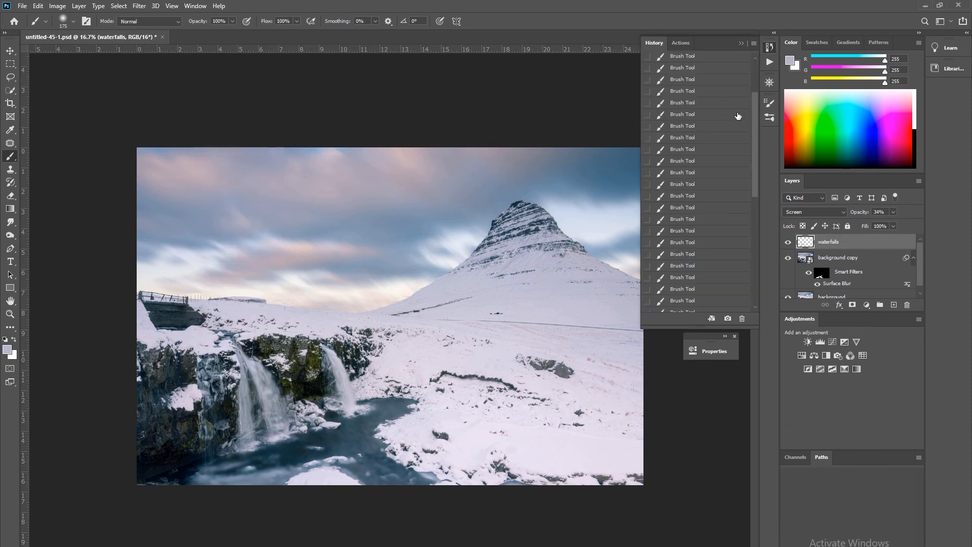
scroll(756, 122, "up", 5)
left_click(702, 59)
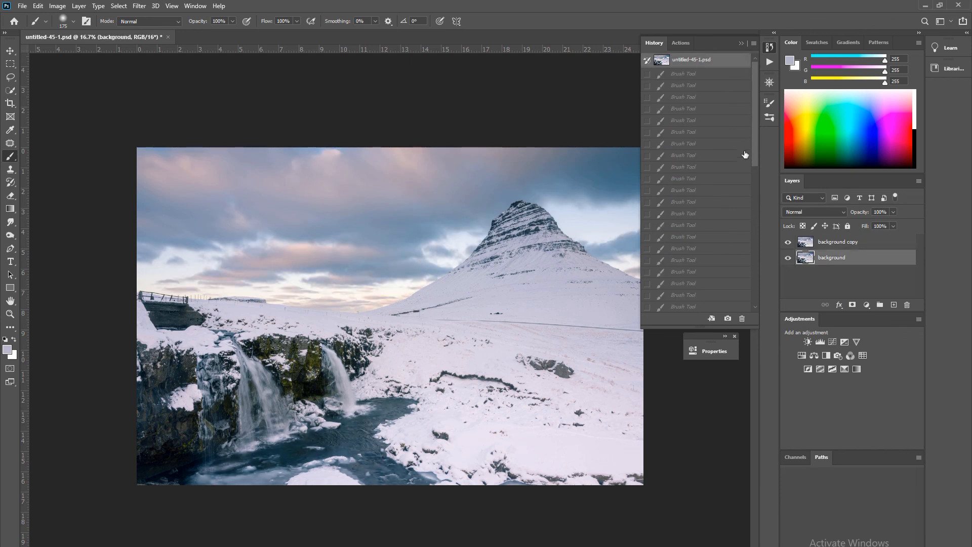
left_click_drag(754, 152, 746, 302)
left_click(689, 306)
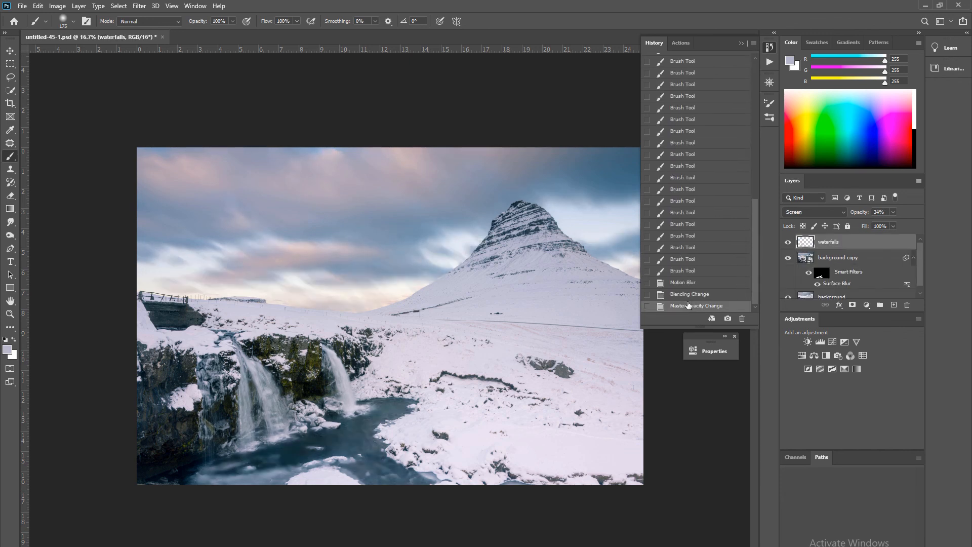